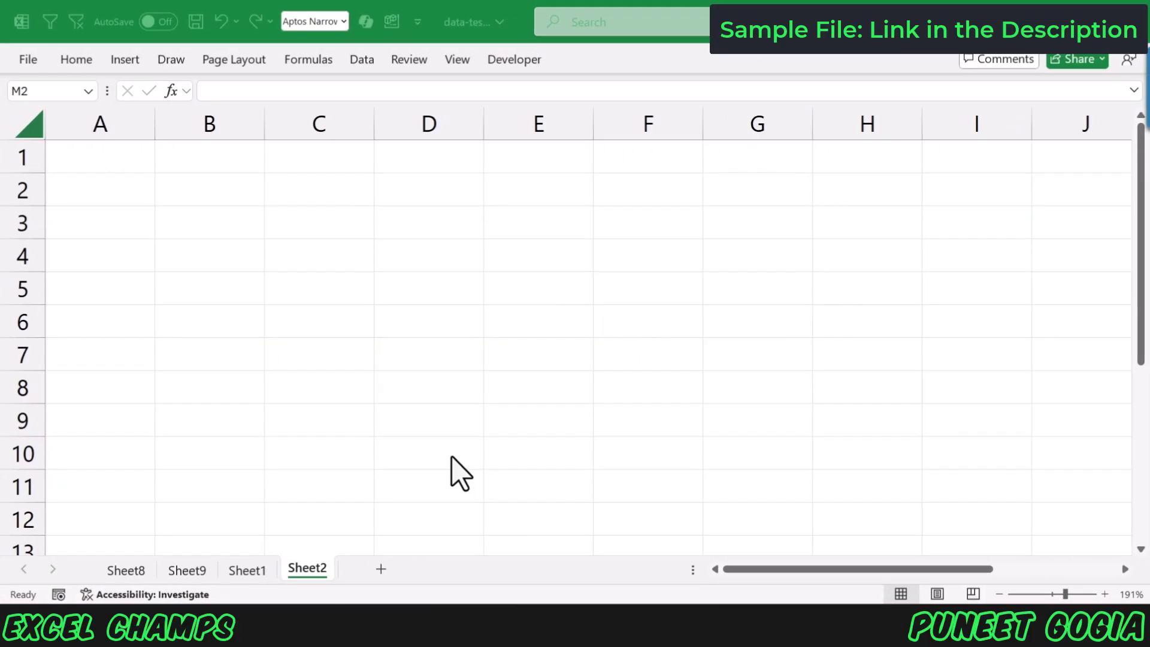
Narrow columns B through K to one equal width of roughly square cells
key("ctrl+a")
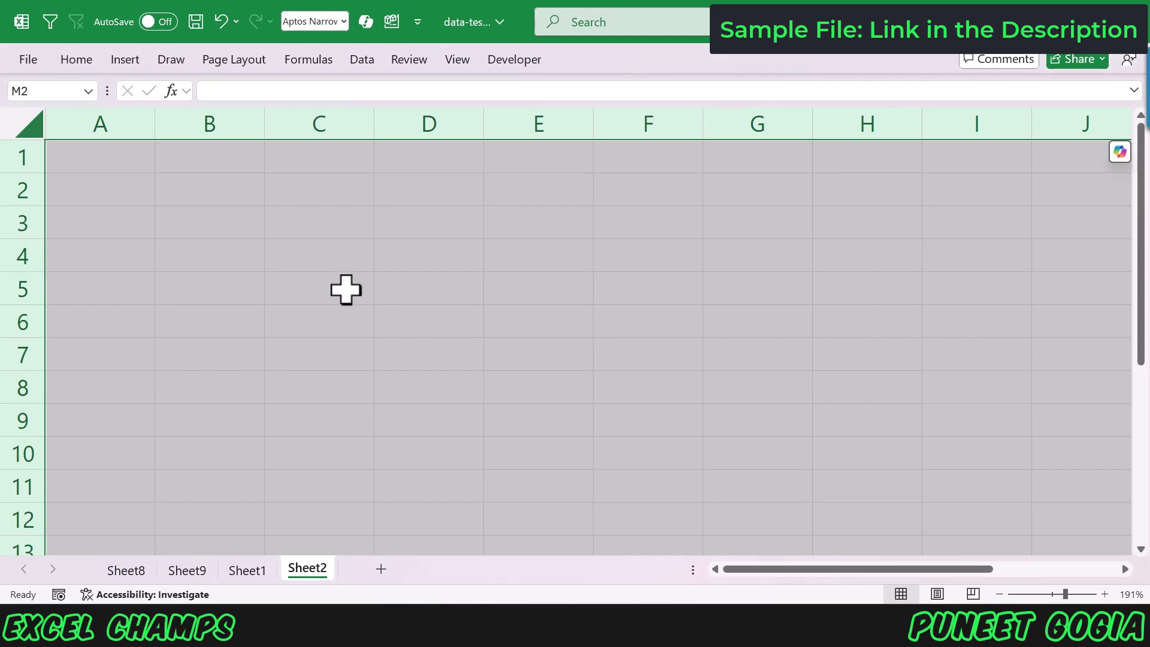
left_click(346, 290)
left_click_drag(208, 113, 958, 130)
left_click_drag(940, 569, 804, 570)
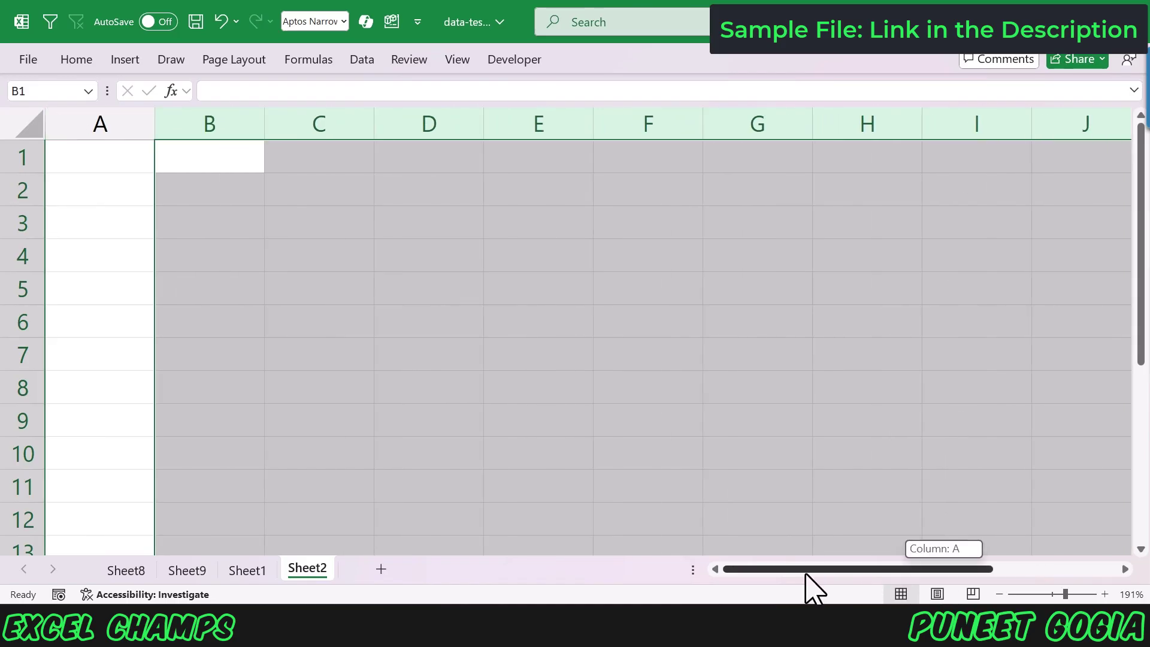
left_click_drag(264, 124, 193, 142)
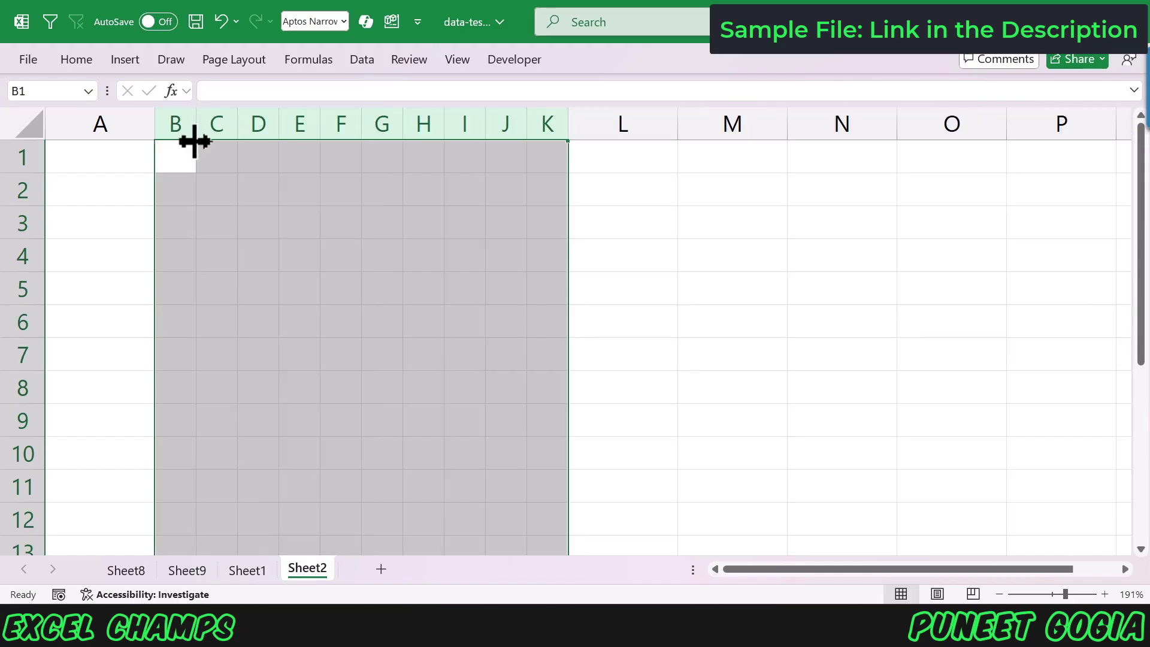
Check the ten-by-ten grid by selecting the cell range B2:K11
left_click(191, 229)
left_click_drag(181, 189, 535, 462)
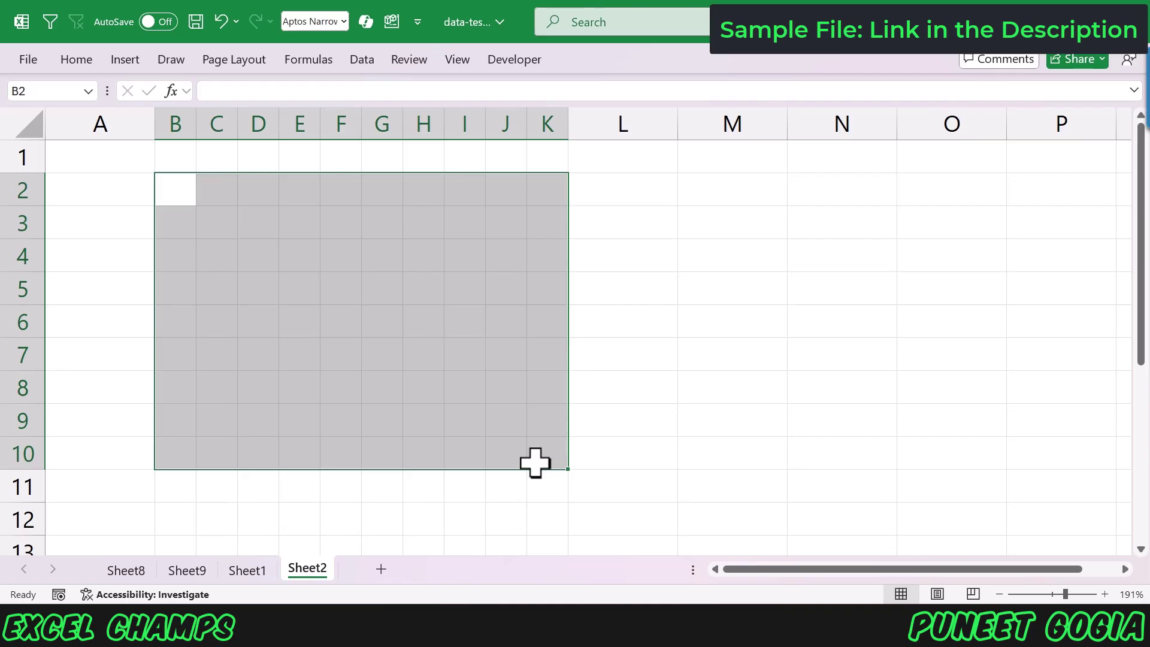
left_click(171, 193)
left_click_drag(173, 187, 547, 490)
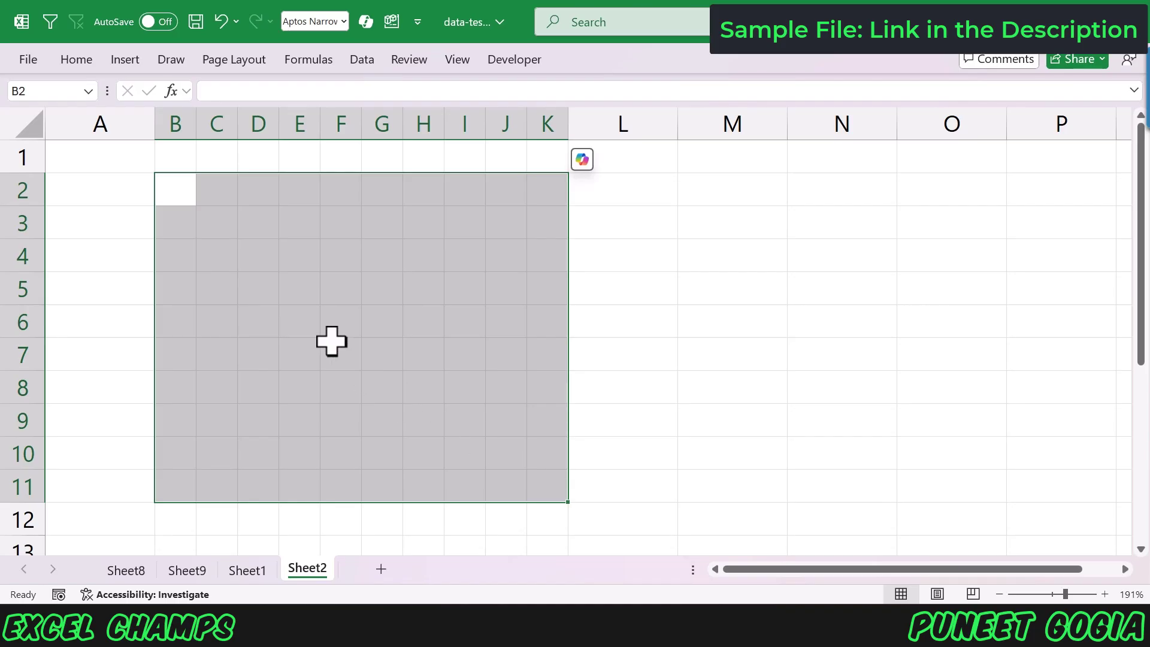
left_click_drag(175, 193, 537, 479)
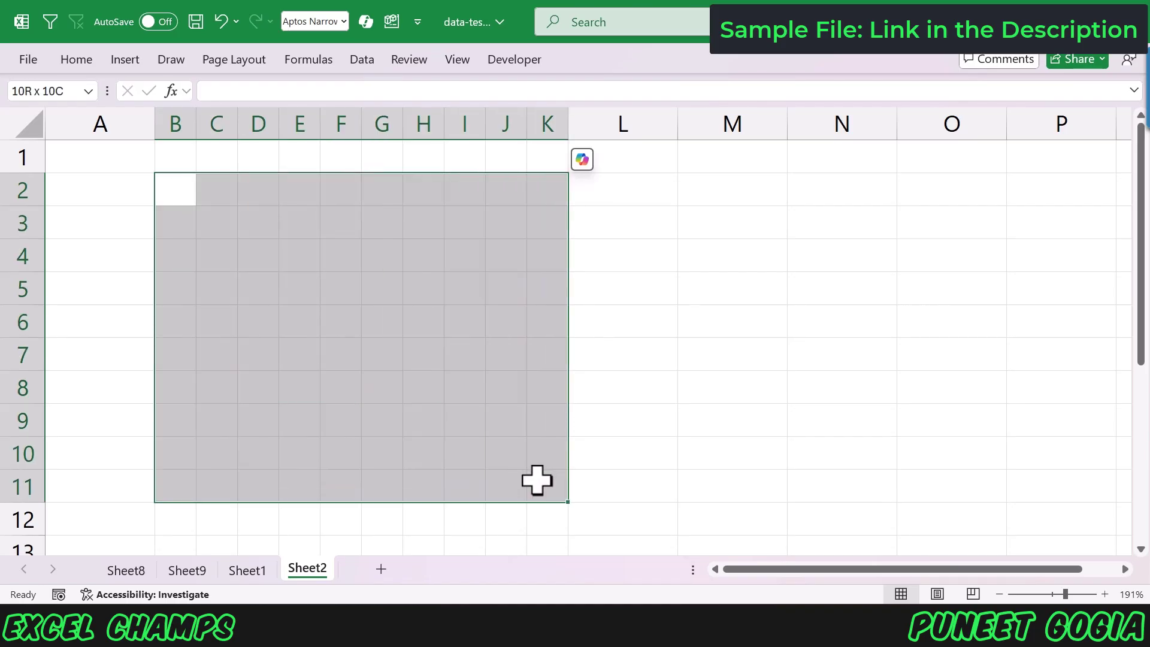
left_click_drag(536, 480, 537, 479)
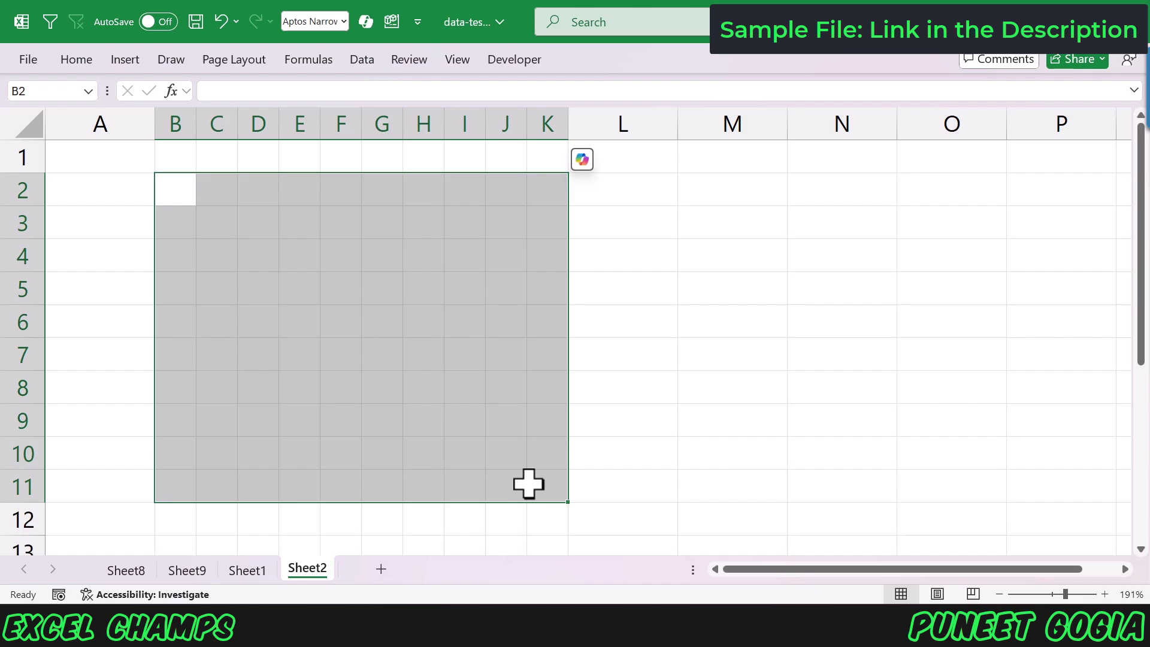
Enter the formula =SORT(SEQUENCE(10,10,1,1),1,-1) in cell B2 to fill the ten-by-ten grid with numbers
left_click(176, 192)
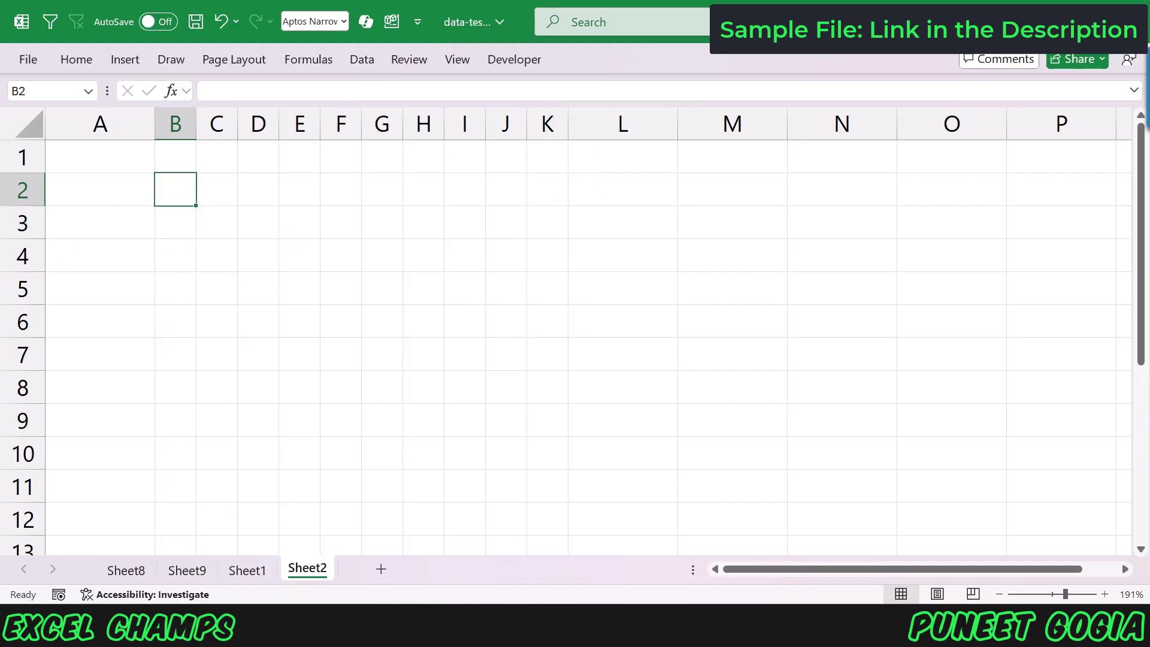
key("alt+F11")
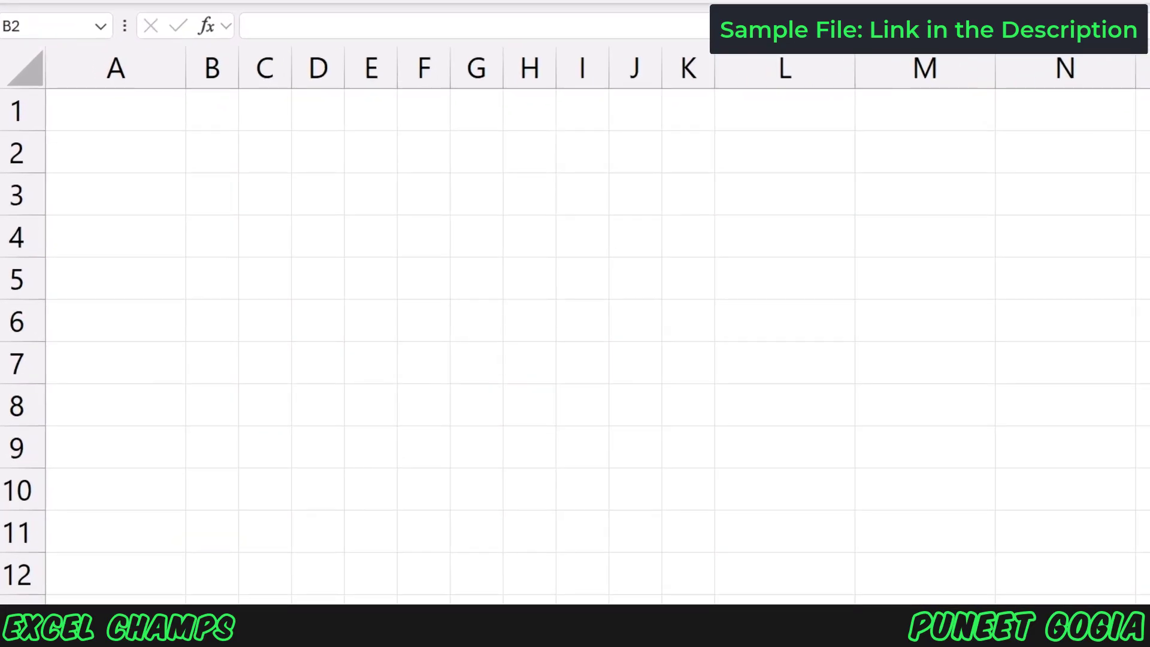
key("alt+F11")
double_click(211, 149)
type("=SORT(SEQUENCE(10,10,1,1),1,-1)")
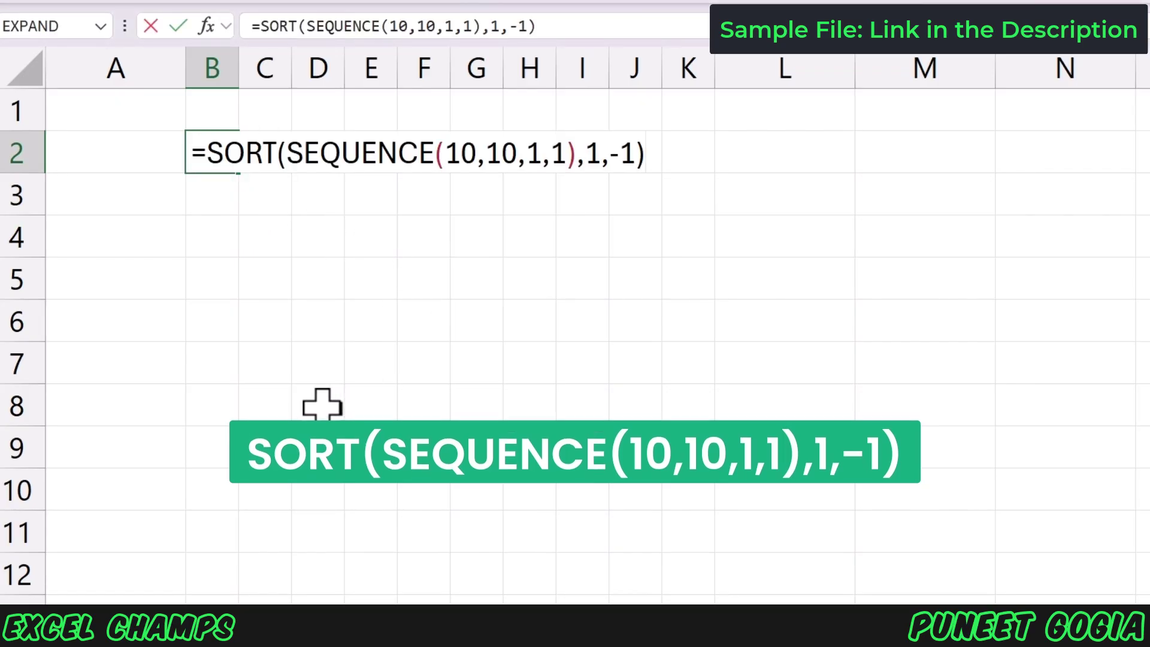
key("Return")
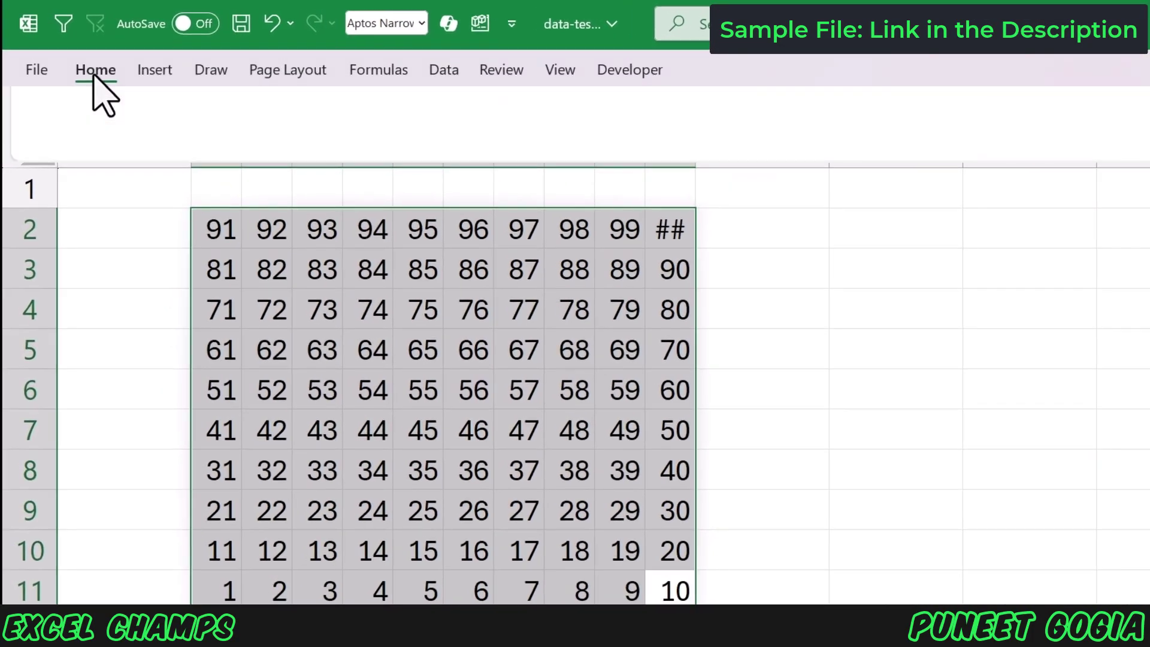
Start a new conditional formatting rule of the type "Format only cells that contain" for the number grid B2:K11
left_click(95, 71)
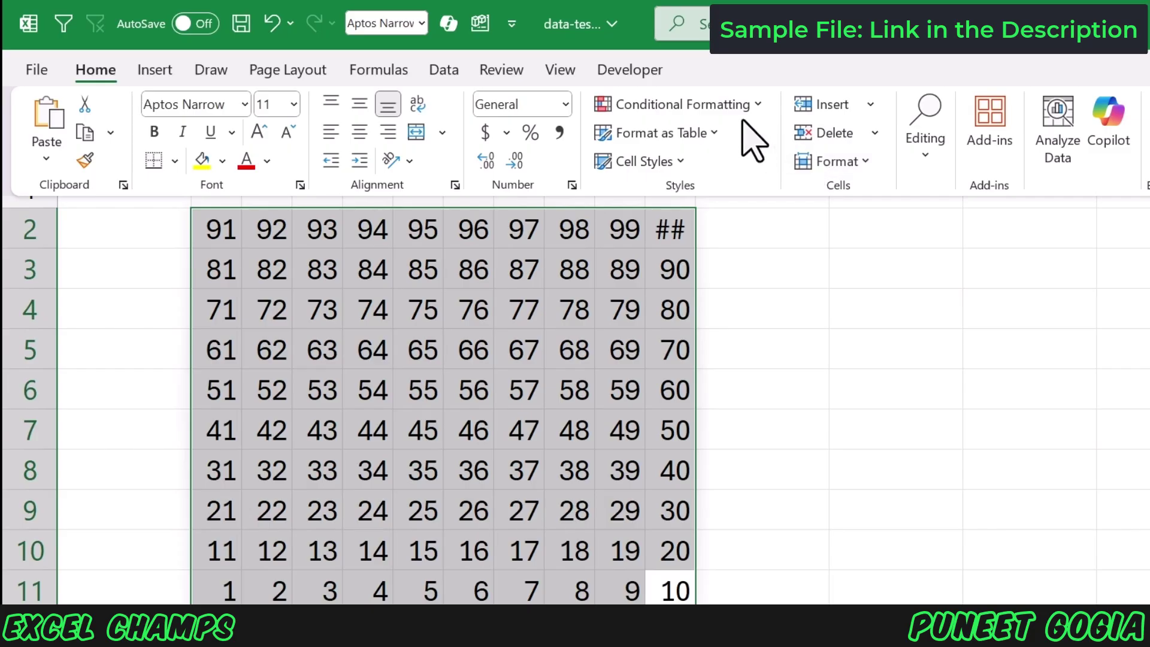
left_click(681, 103)
left_click(624, 371)
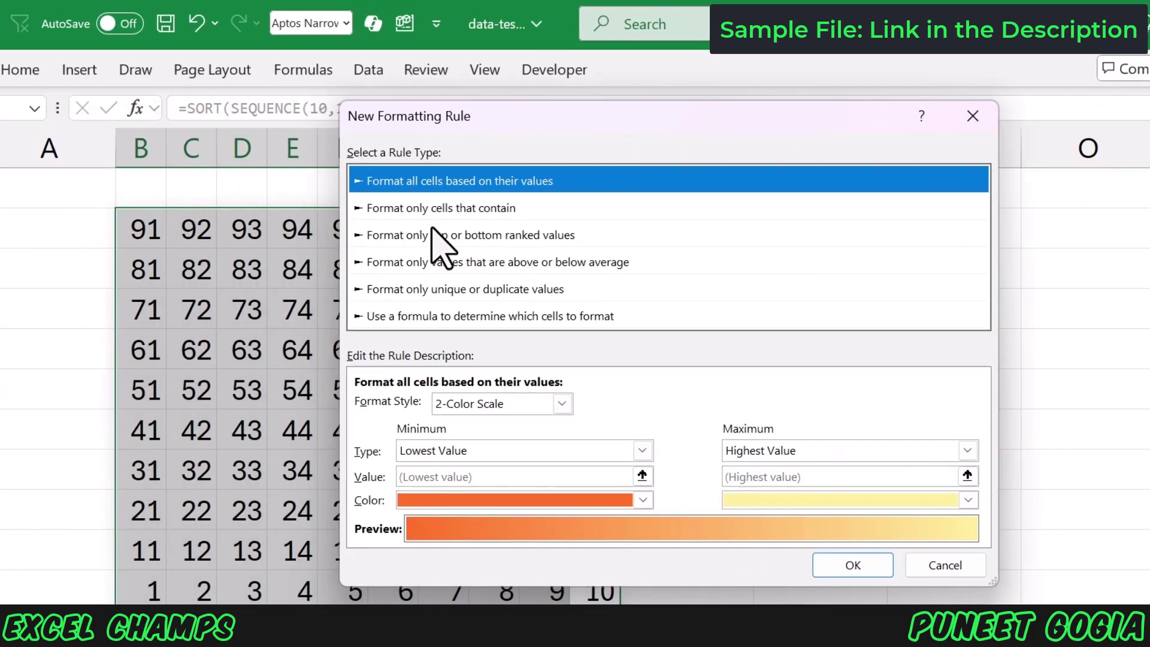
left_click(400, 208)
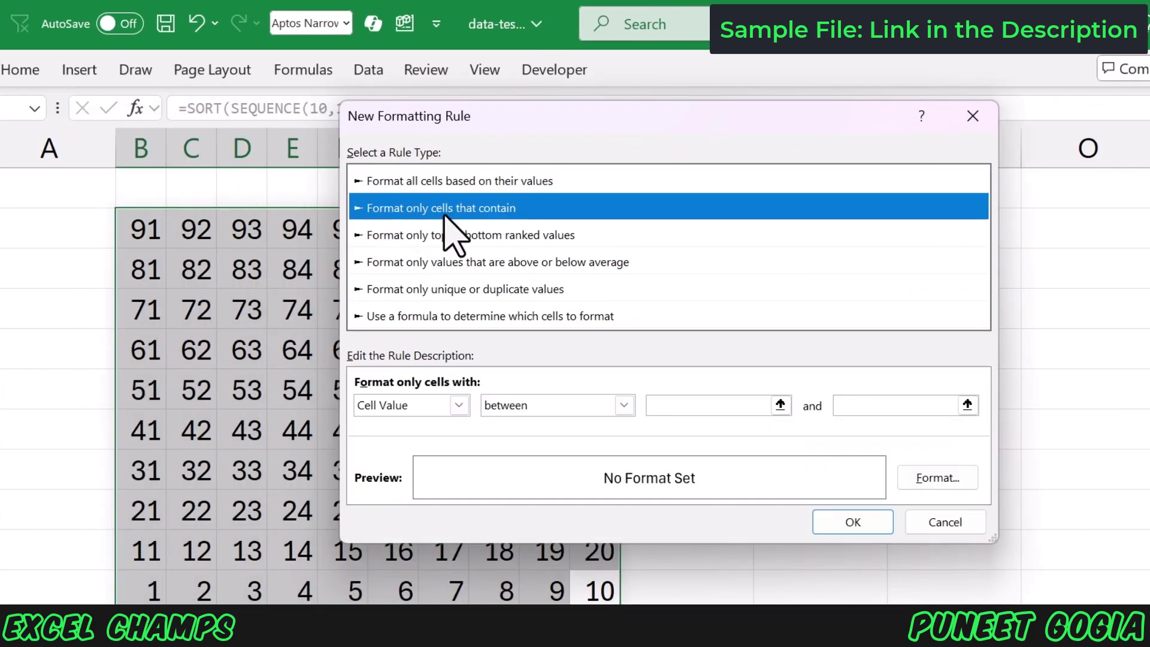
left_click_drag(449, 118, 215, 167)
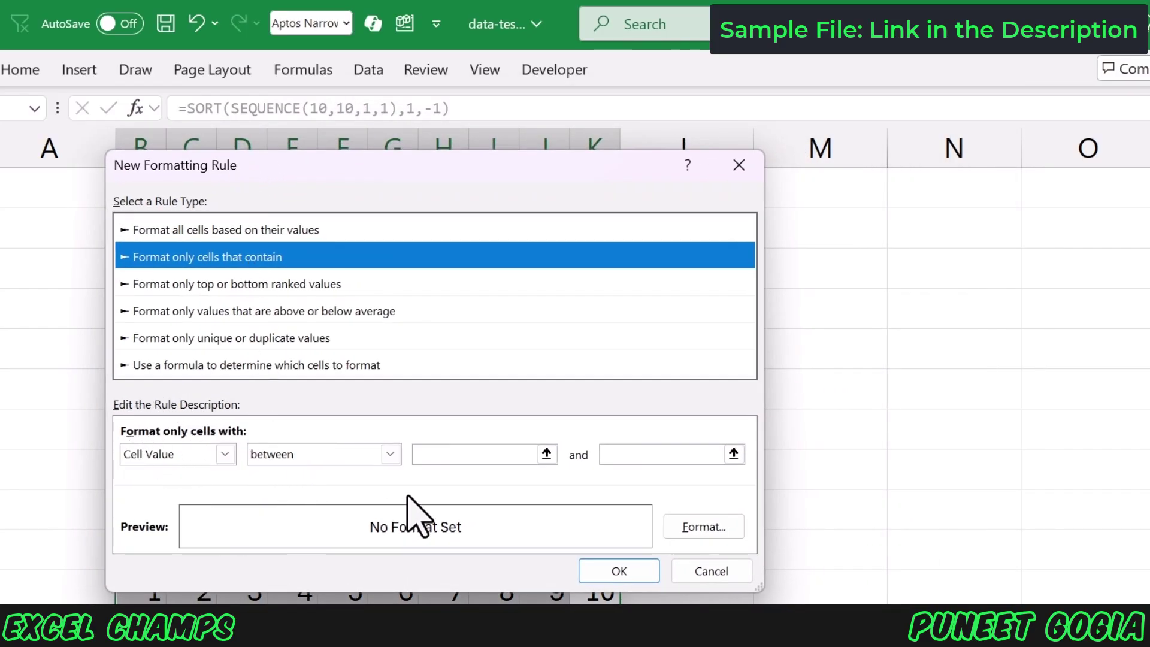
Set the rule to format cell values between 0 and the value in cell =$M$2
left_click(440, 455)
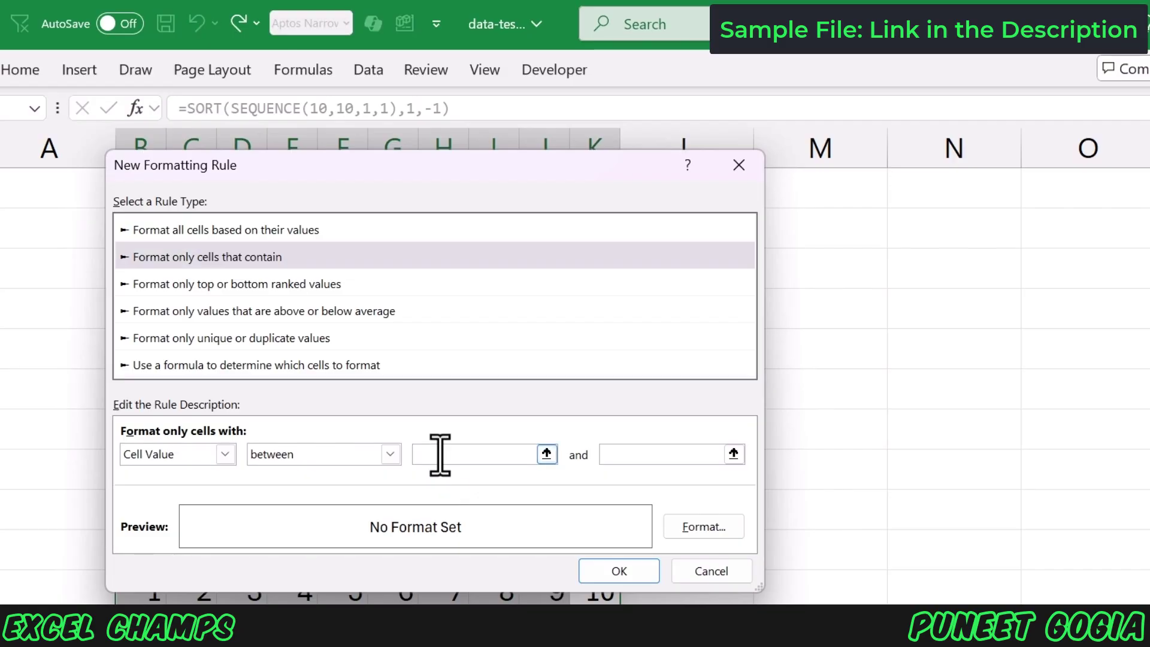
type("0")
left_click(628, 462)
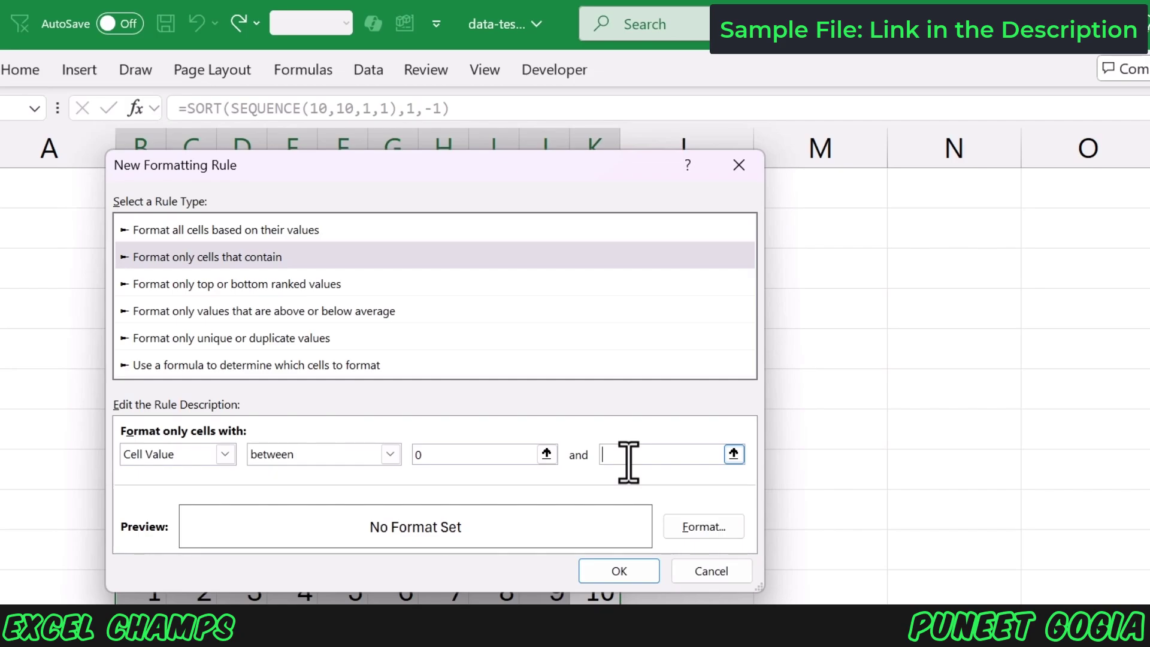
left_click(734, 456)
left_click(833, 231)
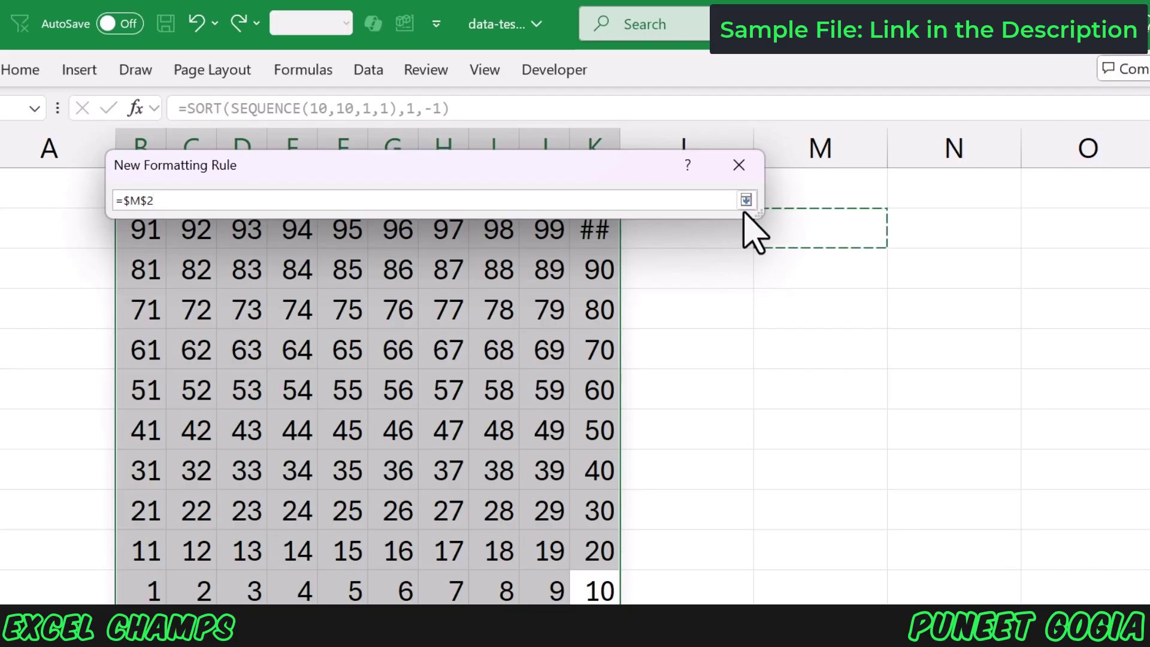
left_click(745, 200)
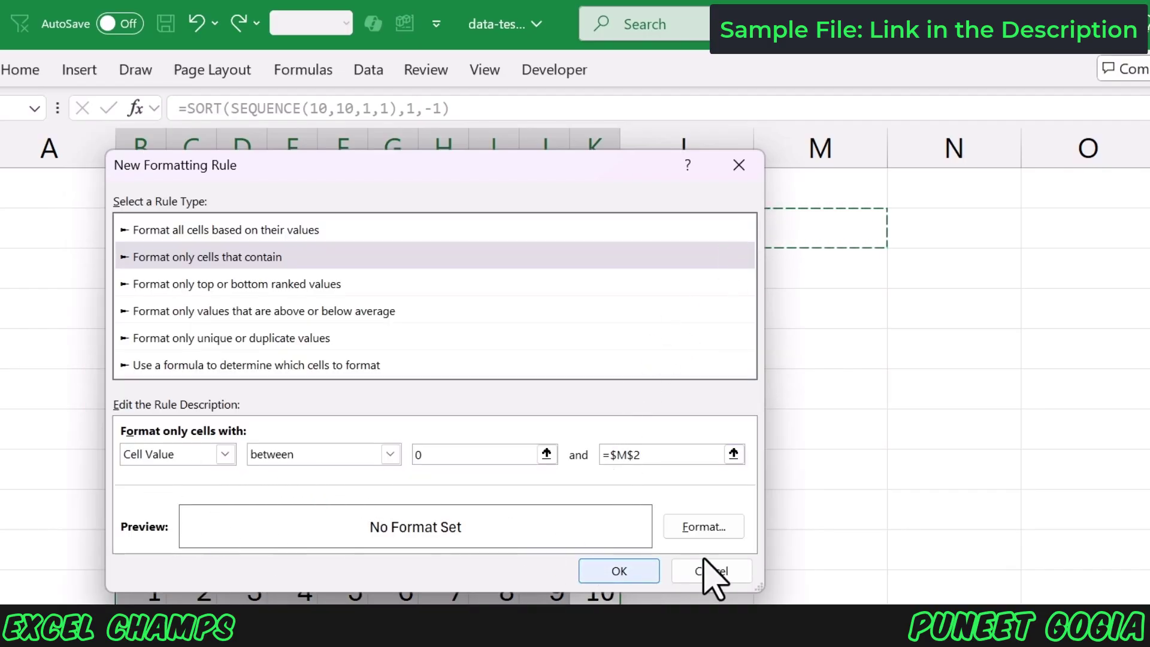
Give the rule a bright green fill and apply it to the grid
left_click(735, 525)
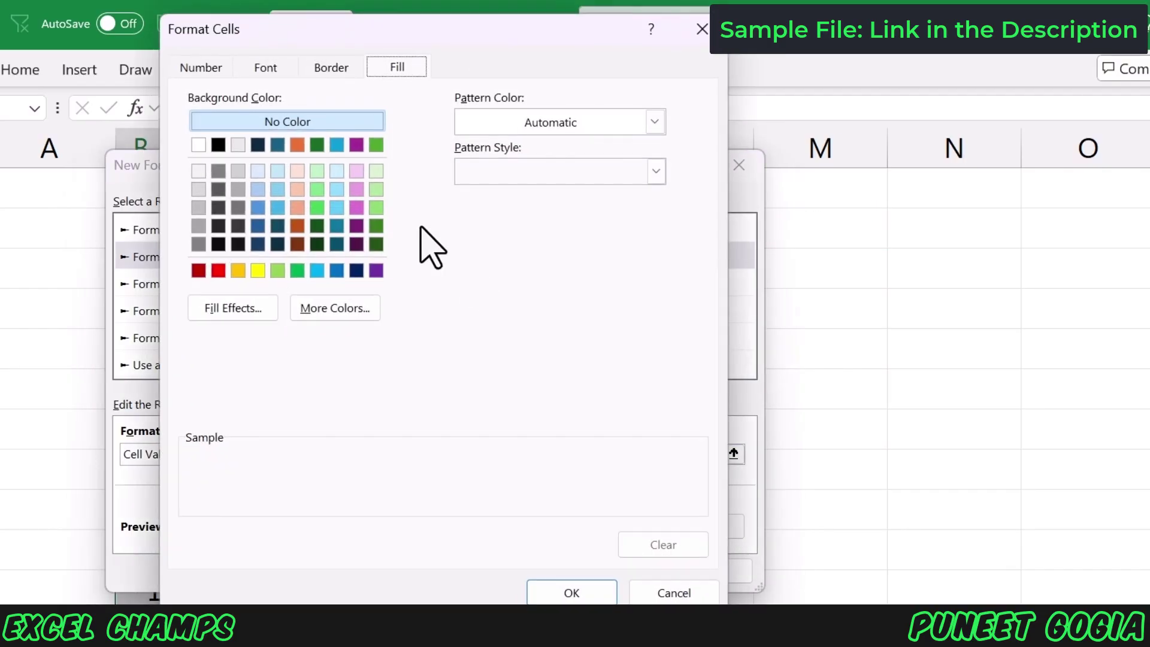
left_click(317, 207)
left_click(576, 593)
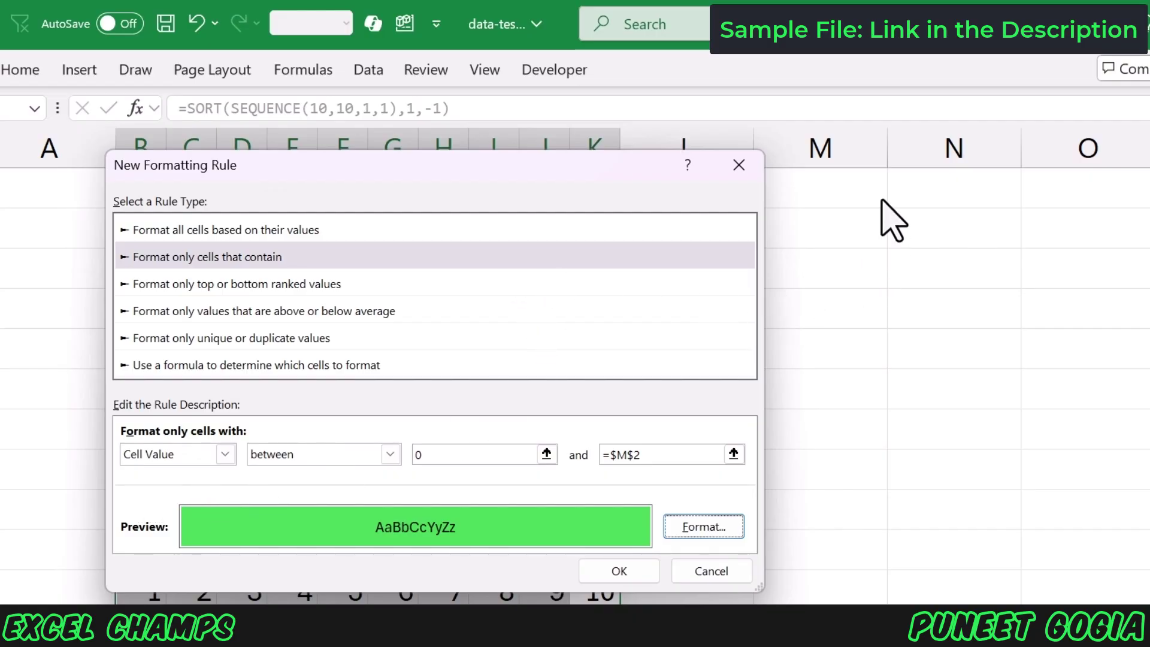
left_click(613, 576)
left_click(746, 398)
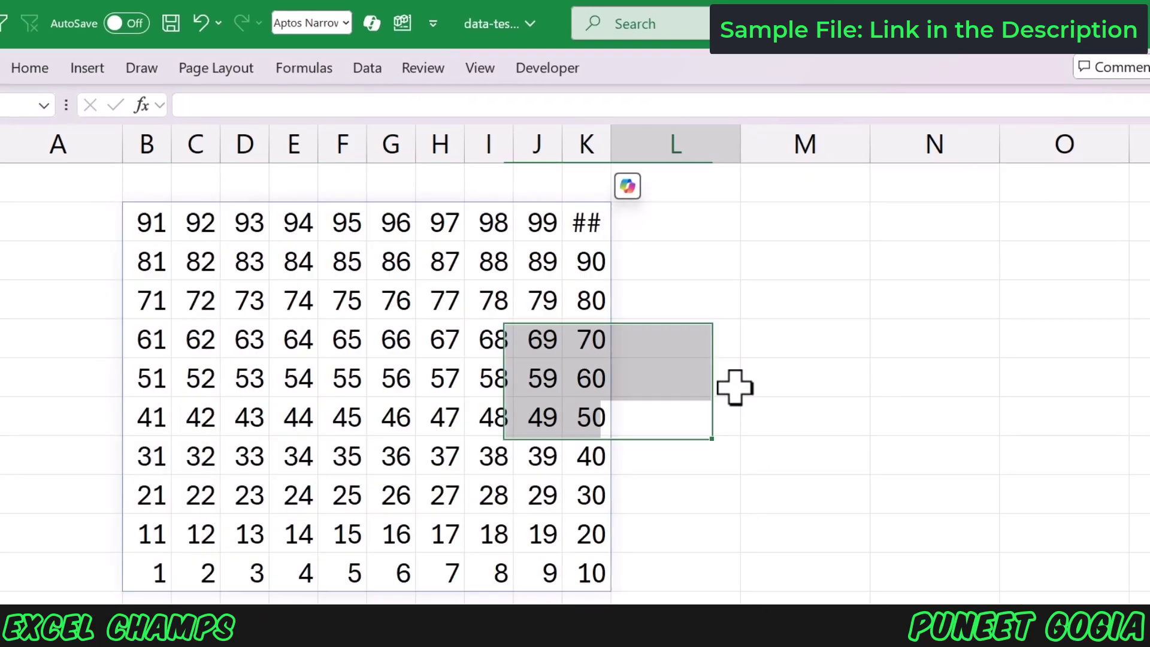
Test the conditional formatting by entering 35 in cell M2 and replacing it with 45
left_click(809, 233)
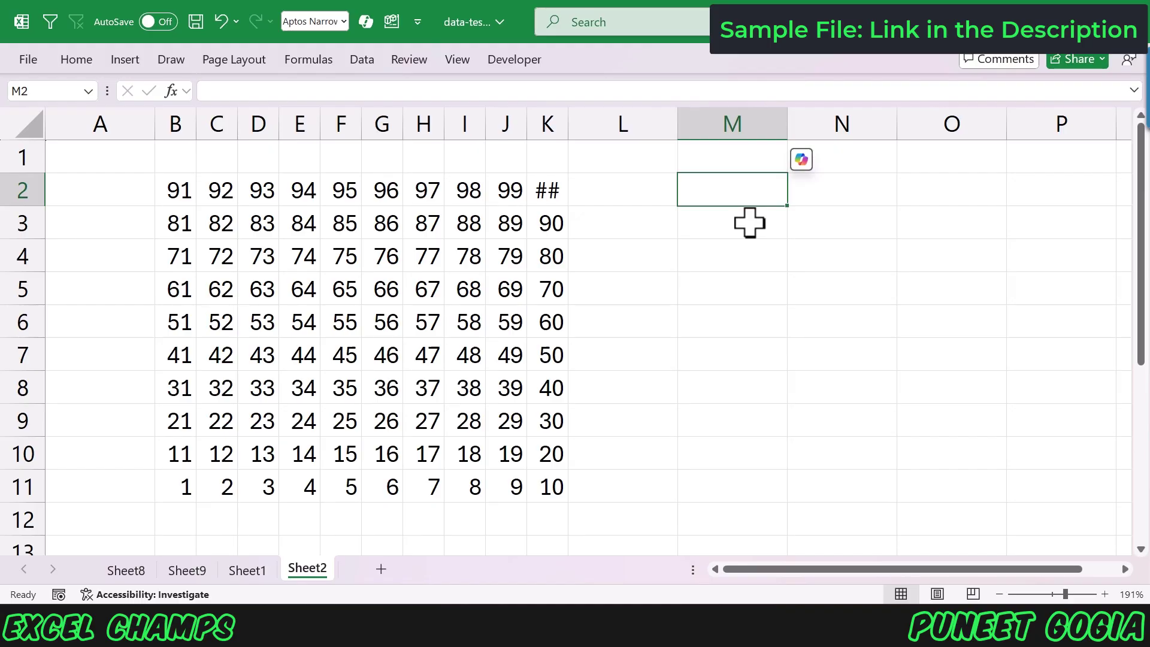
type("35")
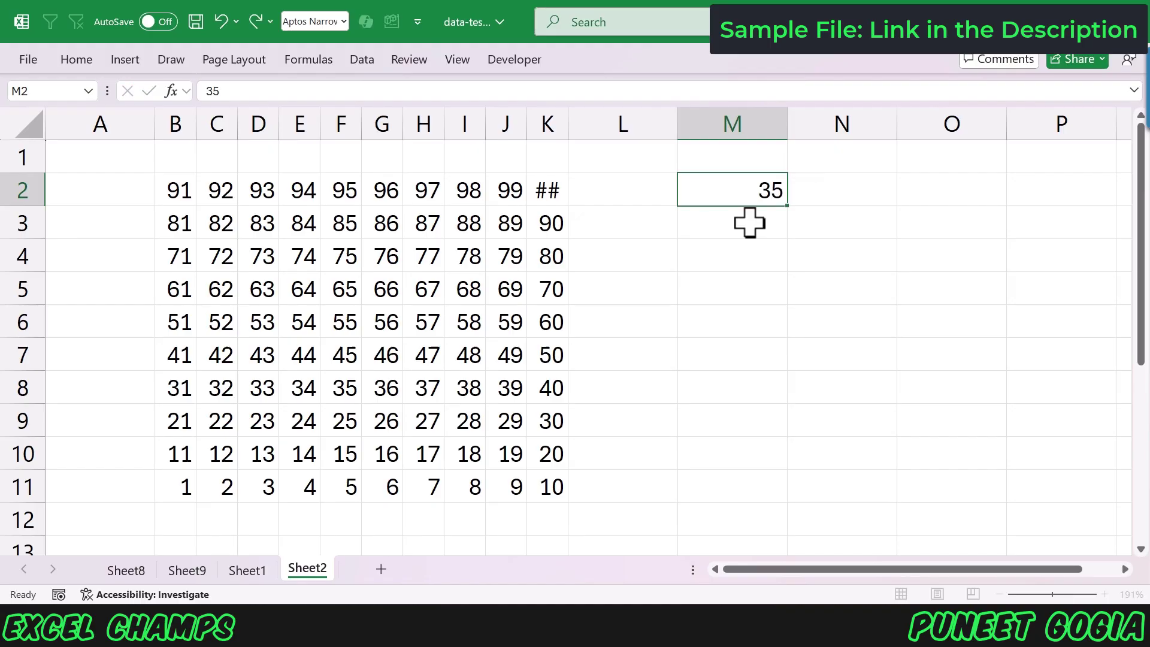
key("Return")
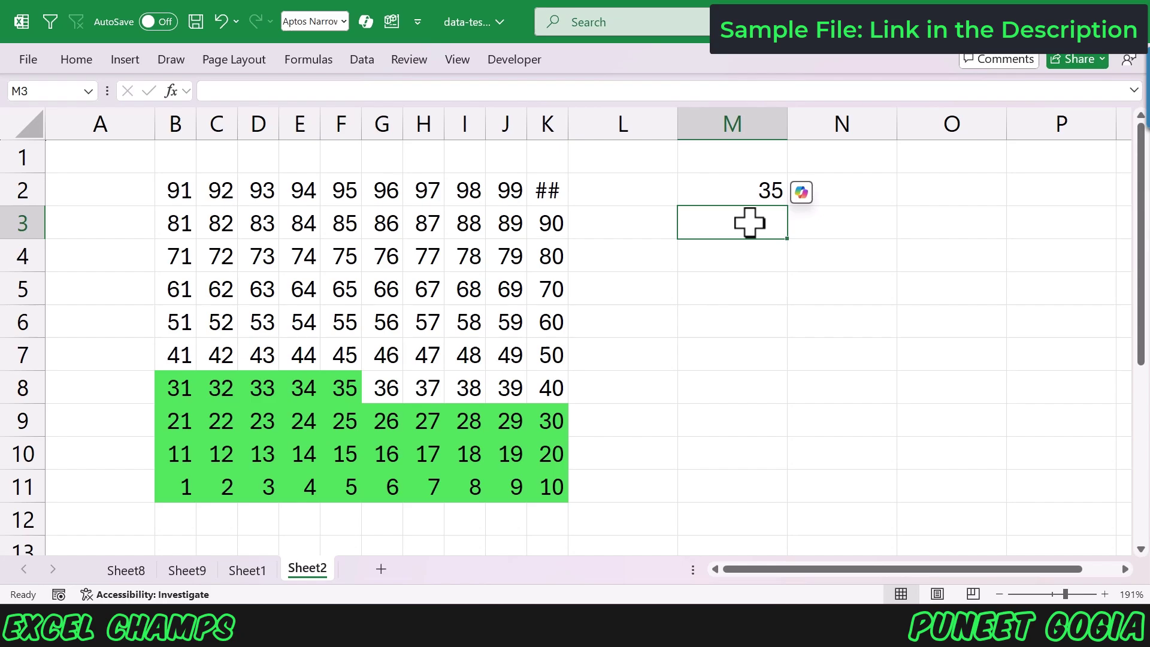
left_click(743, 195)
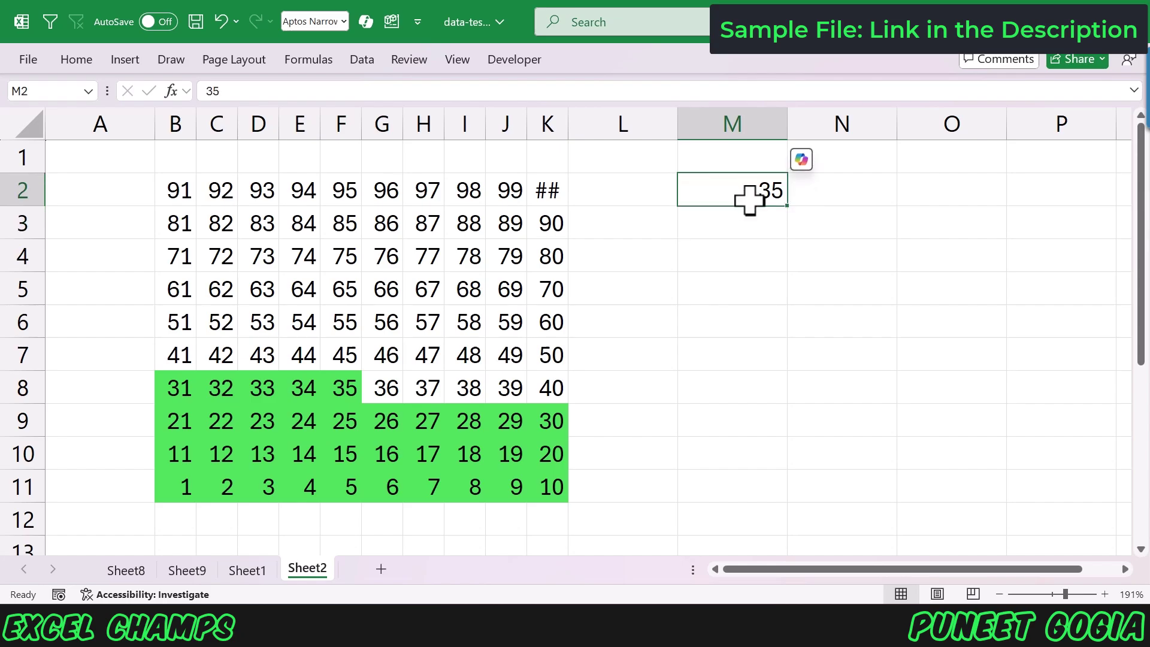
type("45")
key("Return")
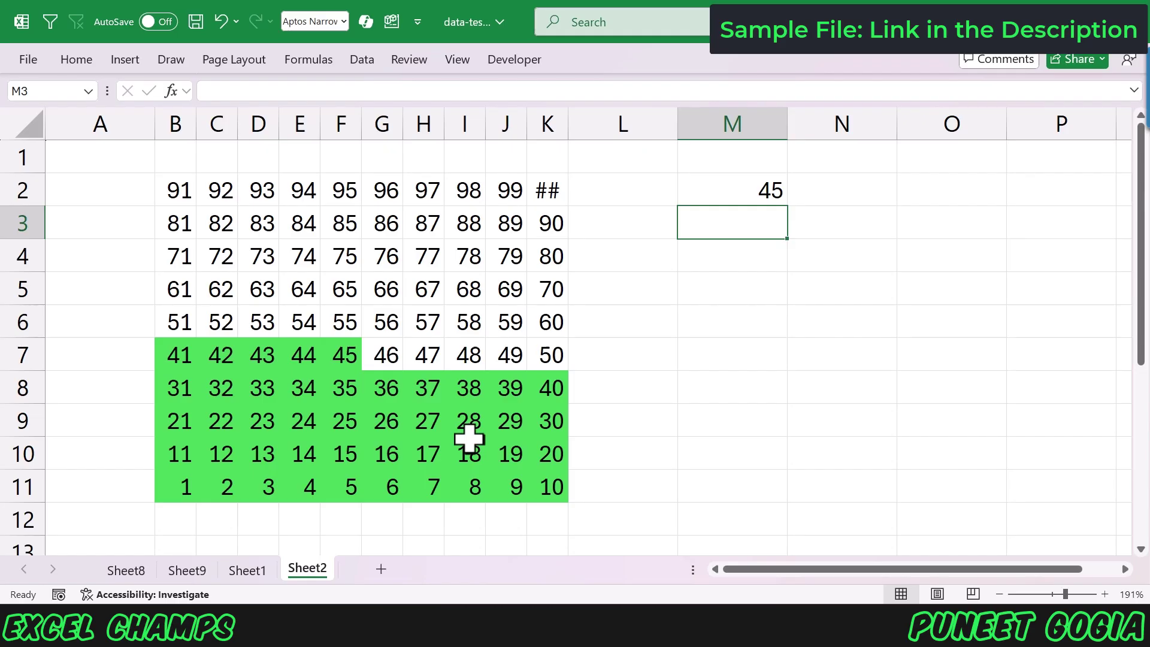
Hide the numbers in the grid B2:K11 by applying the custom number format ;;;
left_click_drag(547, 482, 187, 182)
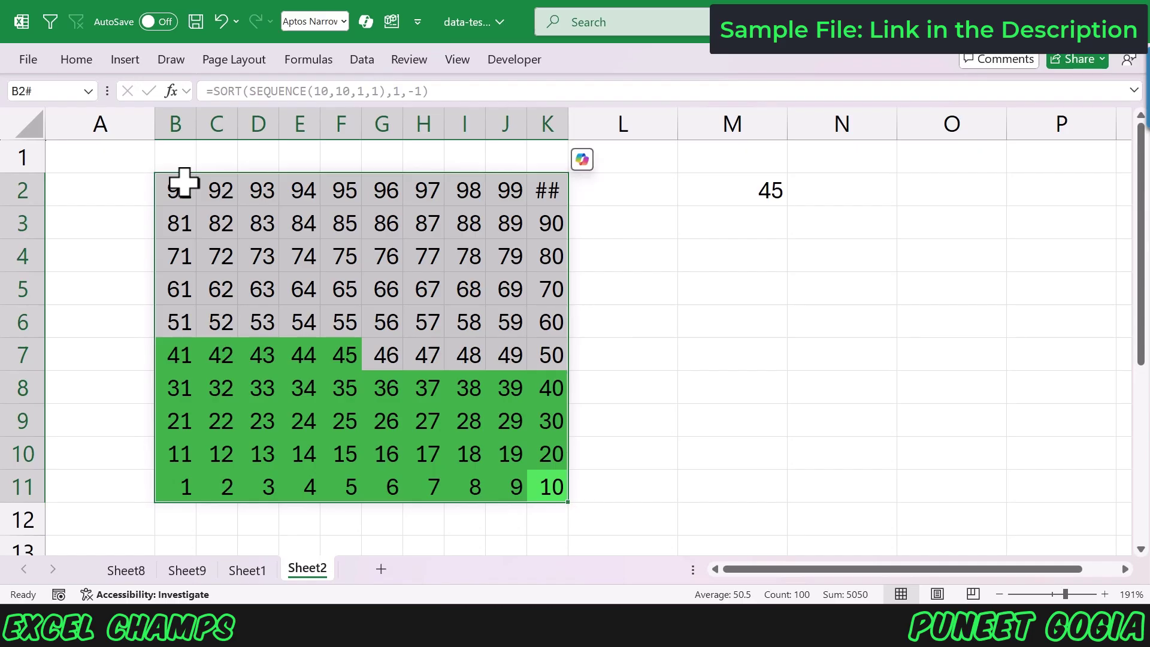
key("ctrl+1")
left_click_drag(295, 77, 514, 77)
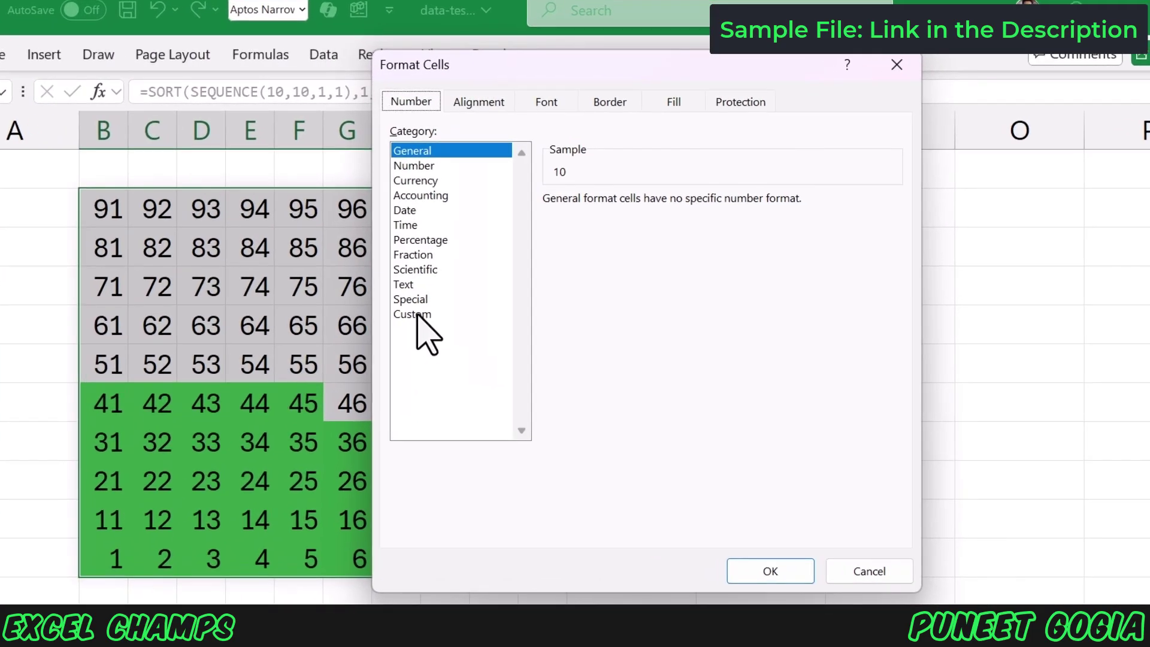
left_click(435, 284)
left_click_drag(584, 219, 544, 217)
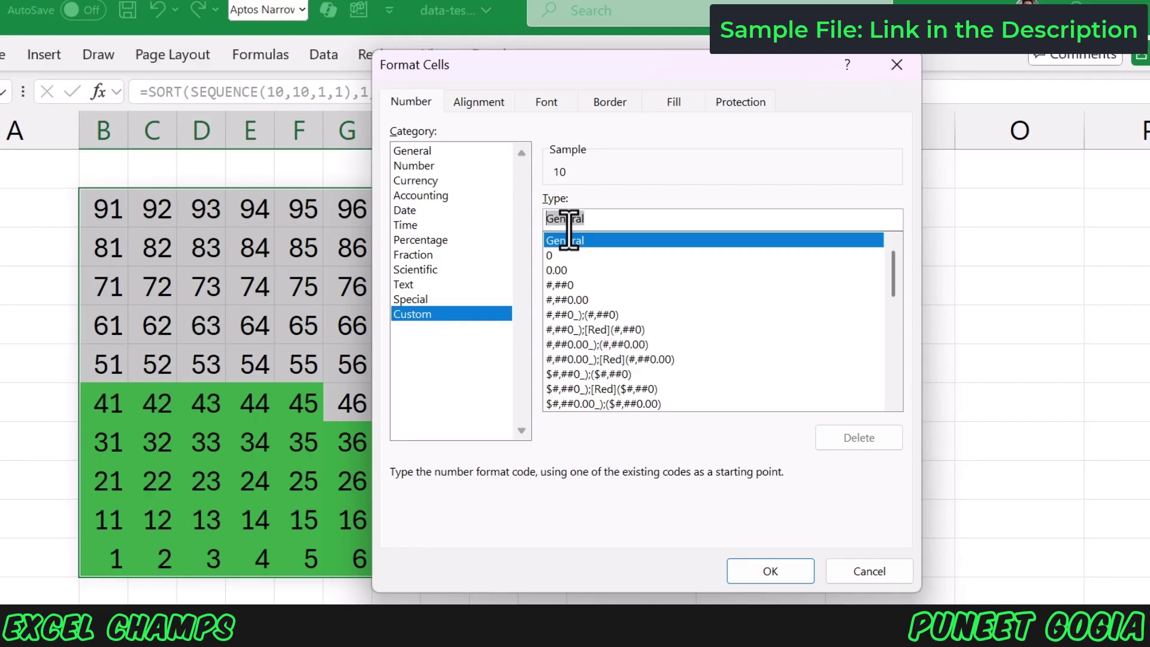
type(";;;")
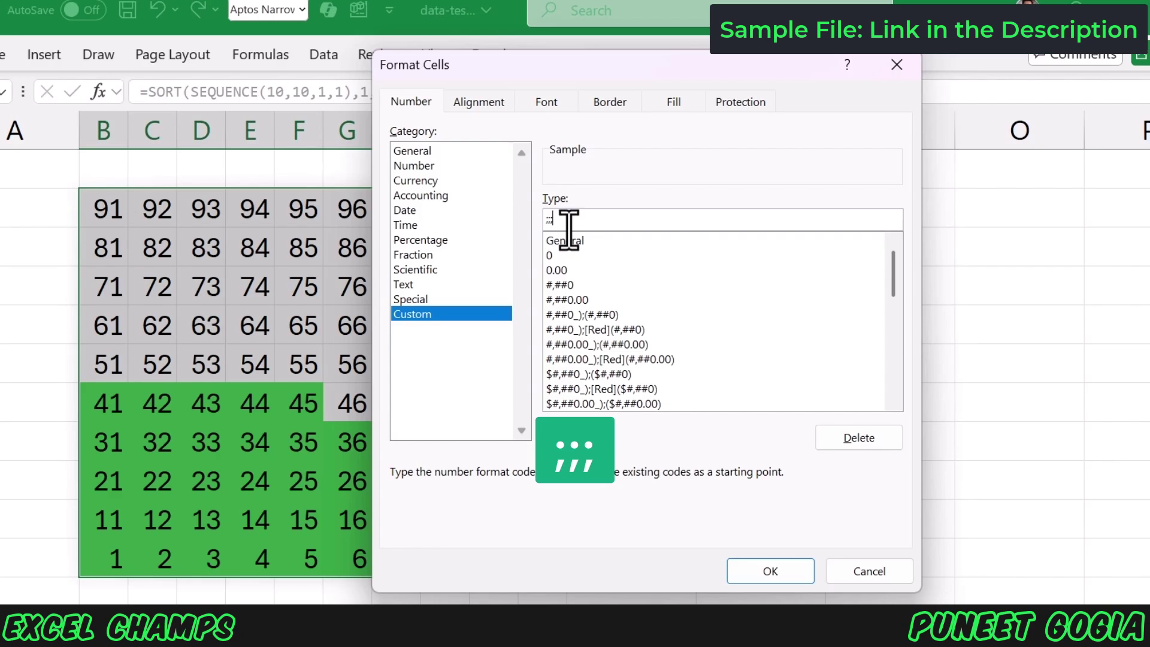
left_click(771, 571)
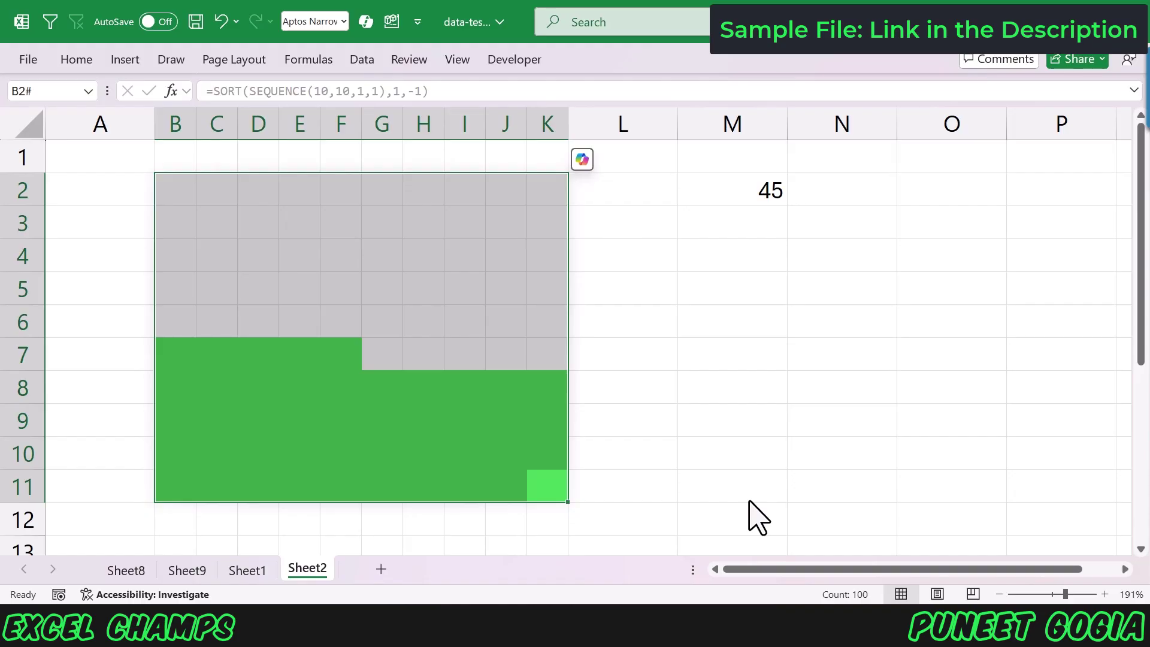
left_click(506, 321)
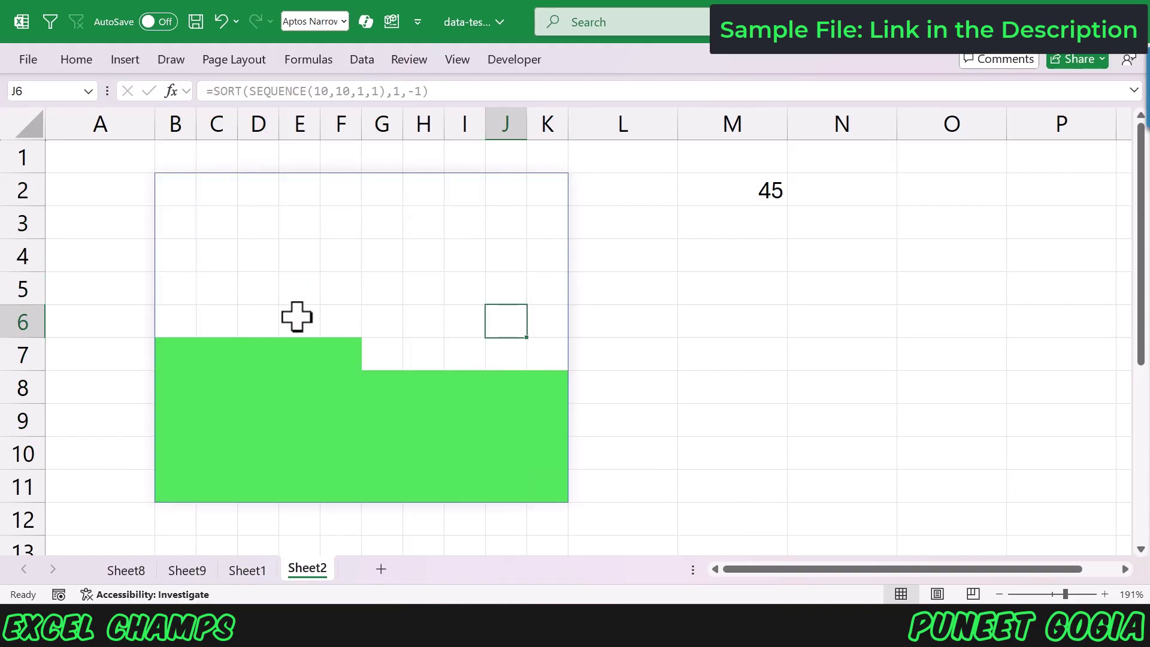
Set a thick black border on the bottom and right edges of the grid B2:K11
left_click_drag(547, 486, 169, 190)
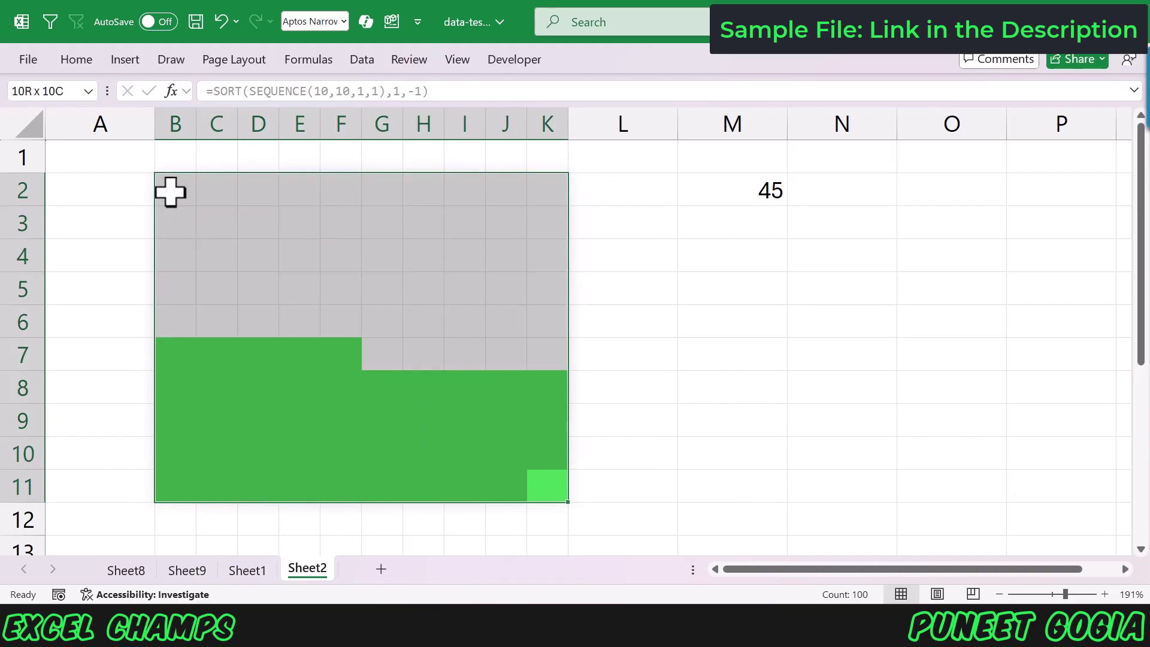
key("ctrl+1")
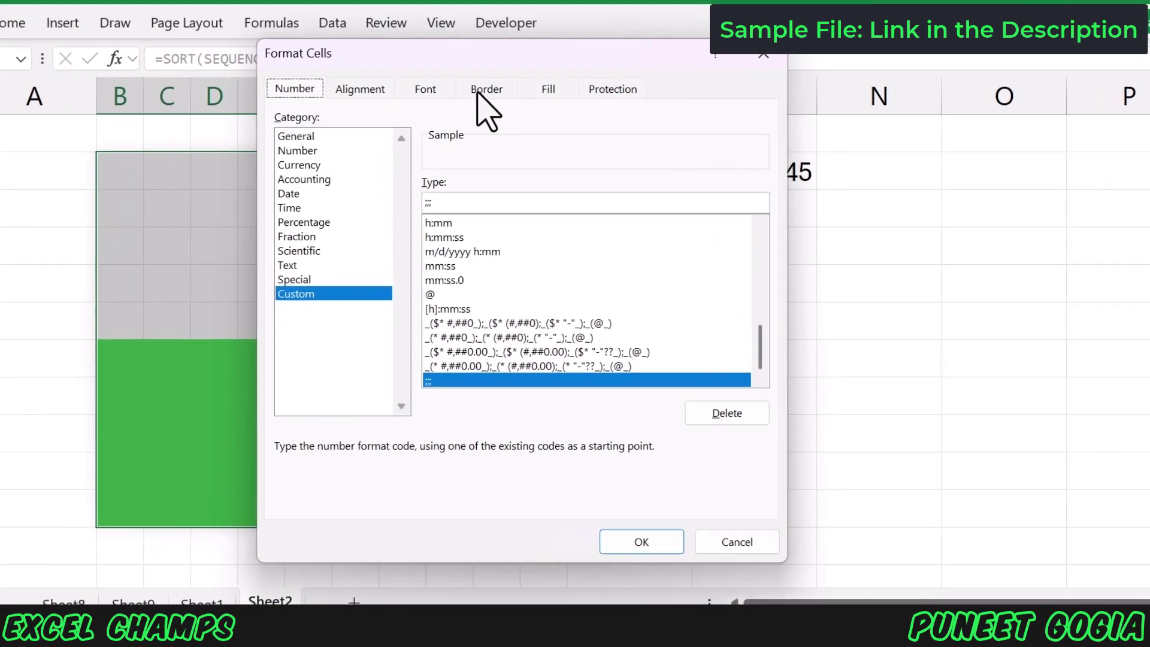
left_click(478, 94)
left_click_drag(480, 64, 800, 74)
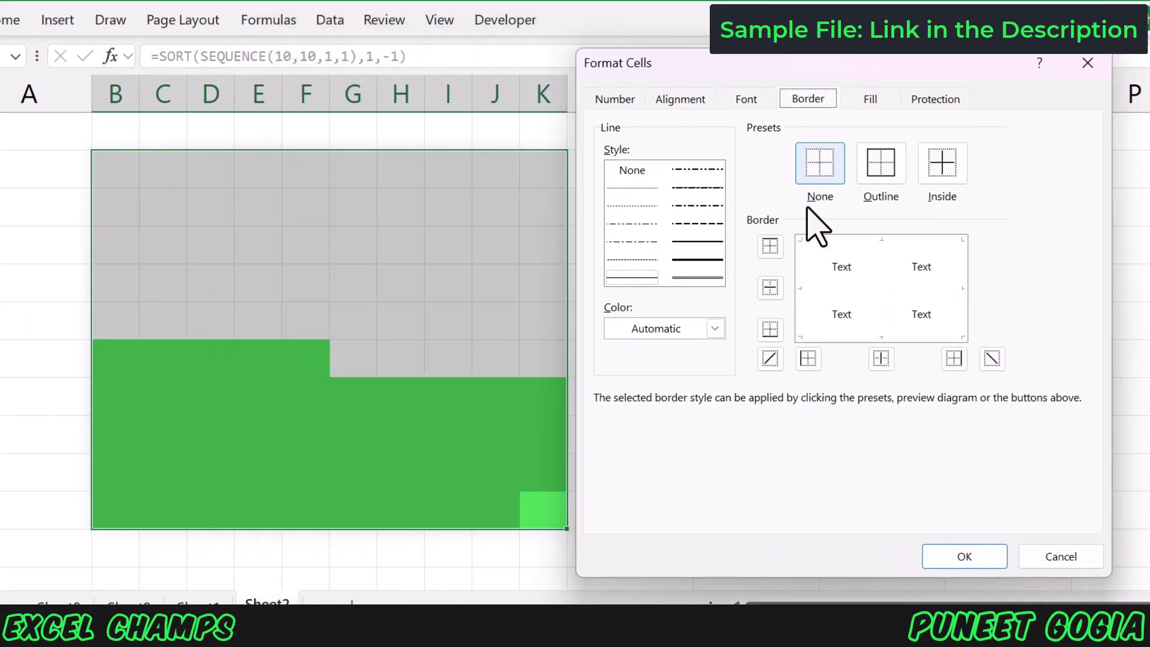
left_click(711, 260)
left_click(843, 335)
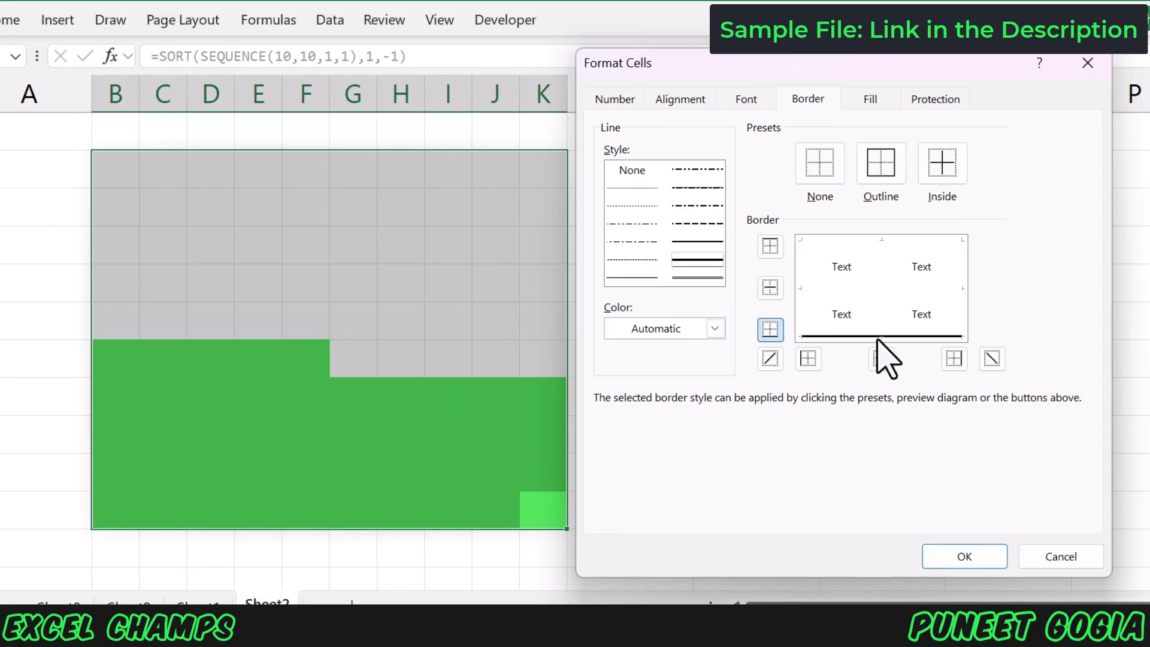
left_click(962, 325)
Set a thin solid border on the grid's left and top edges and apply the borders
left_click(635, 277)
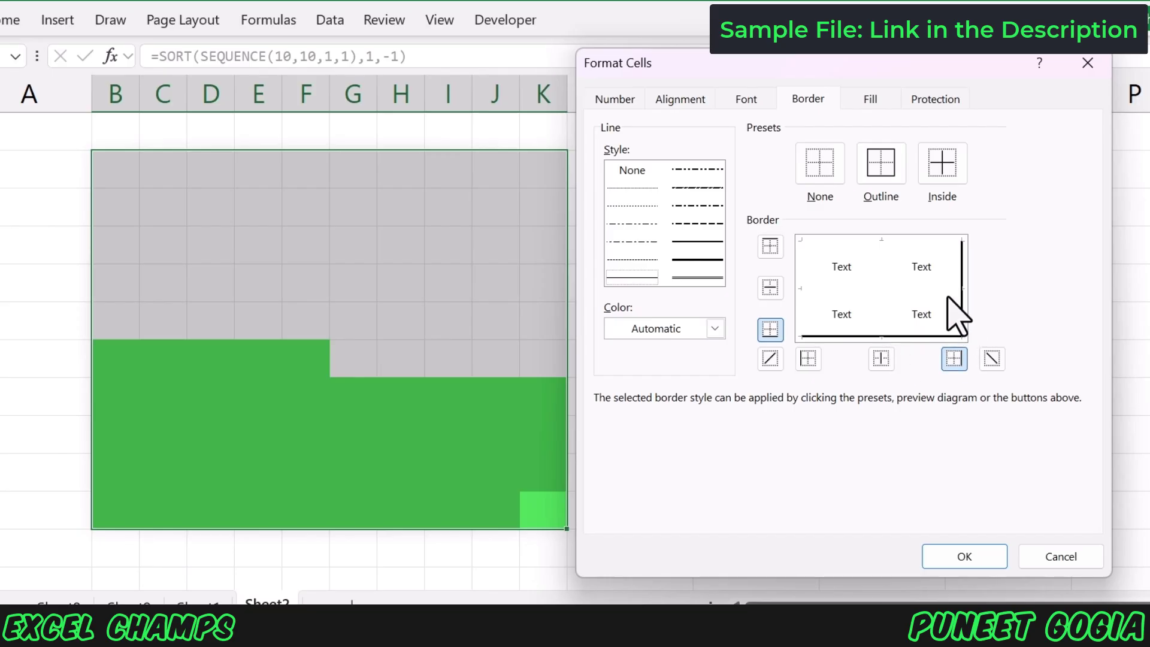
left_click(817, 305)
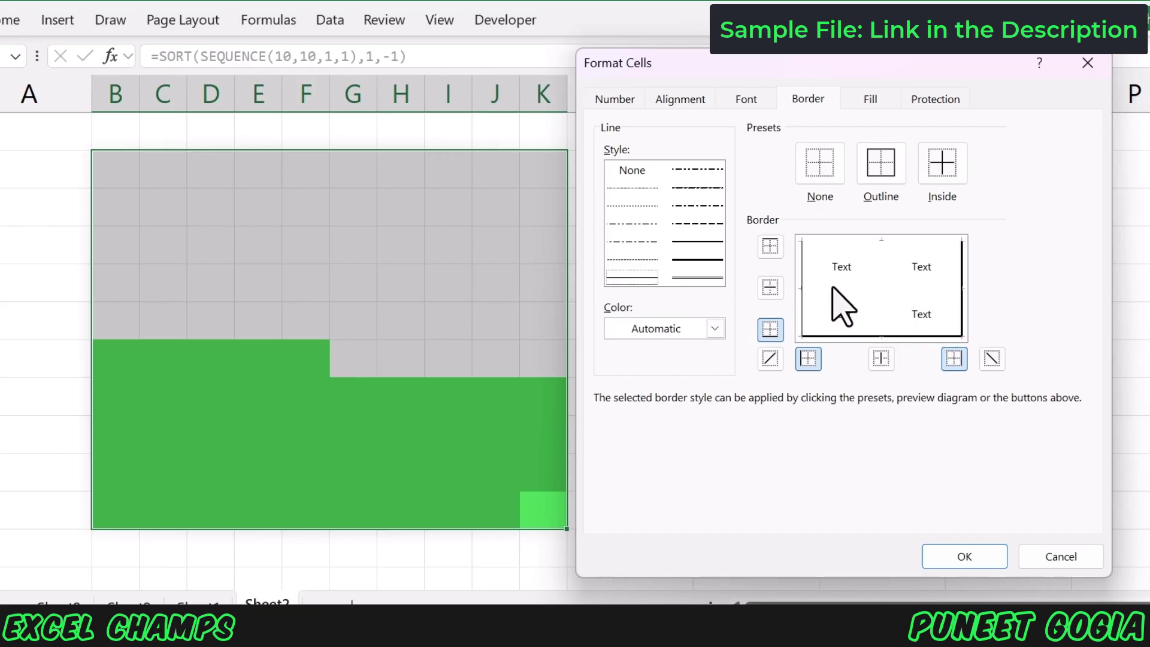
left_click(811, 248)
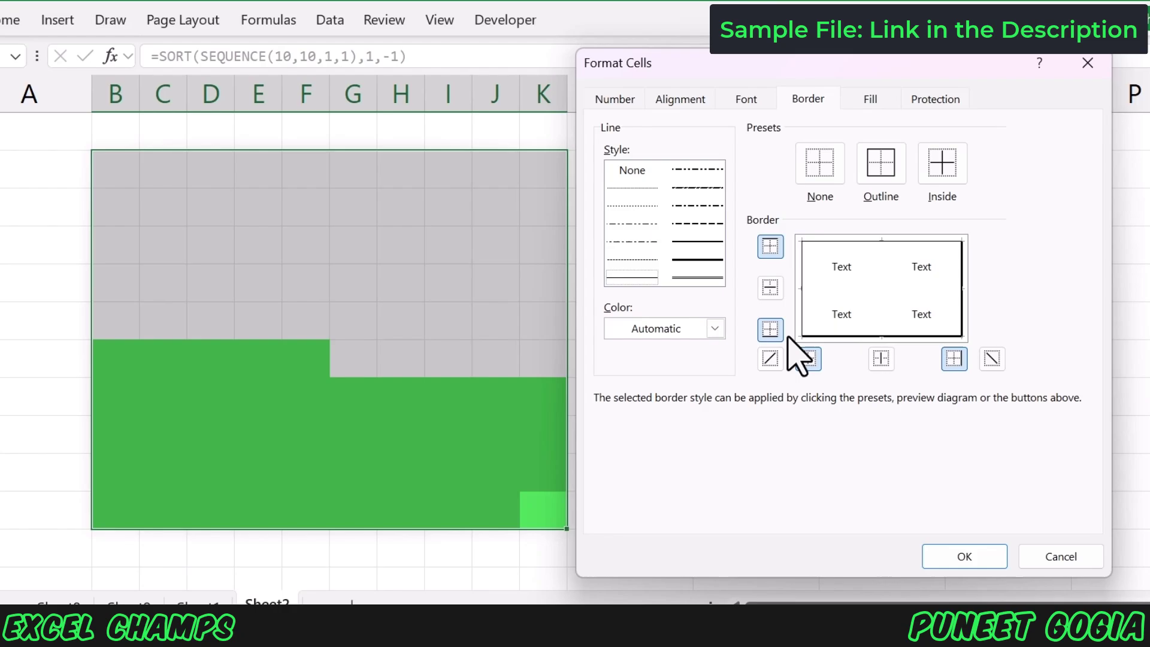
left_click(964, 556)
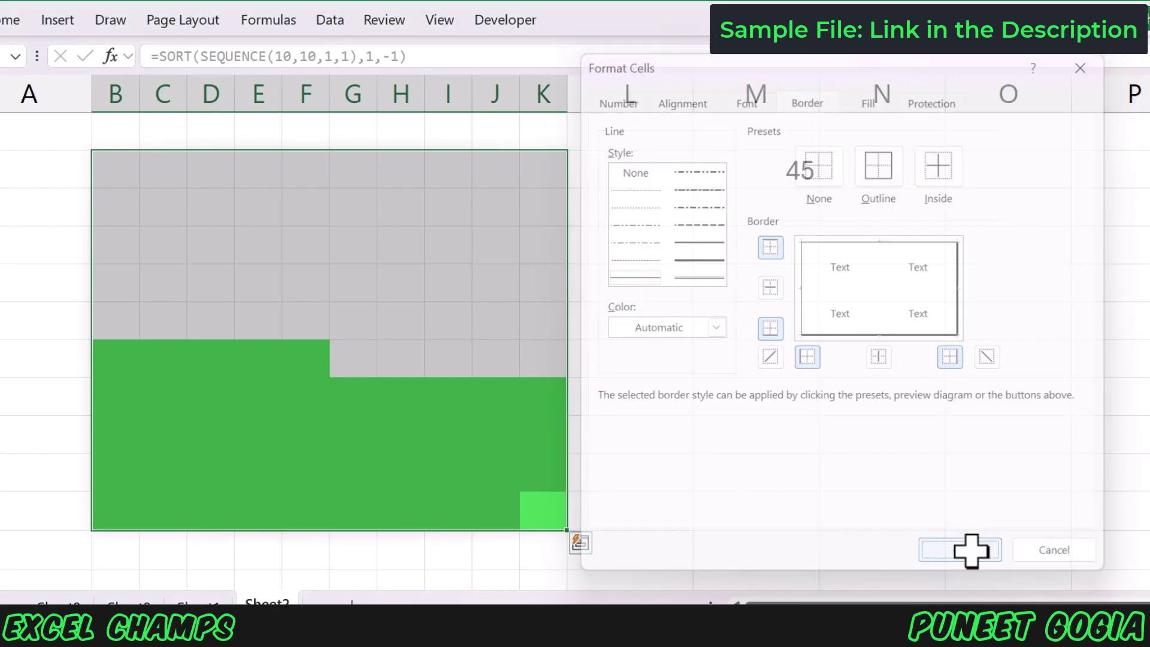
left_click(665, 479)
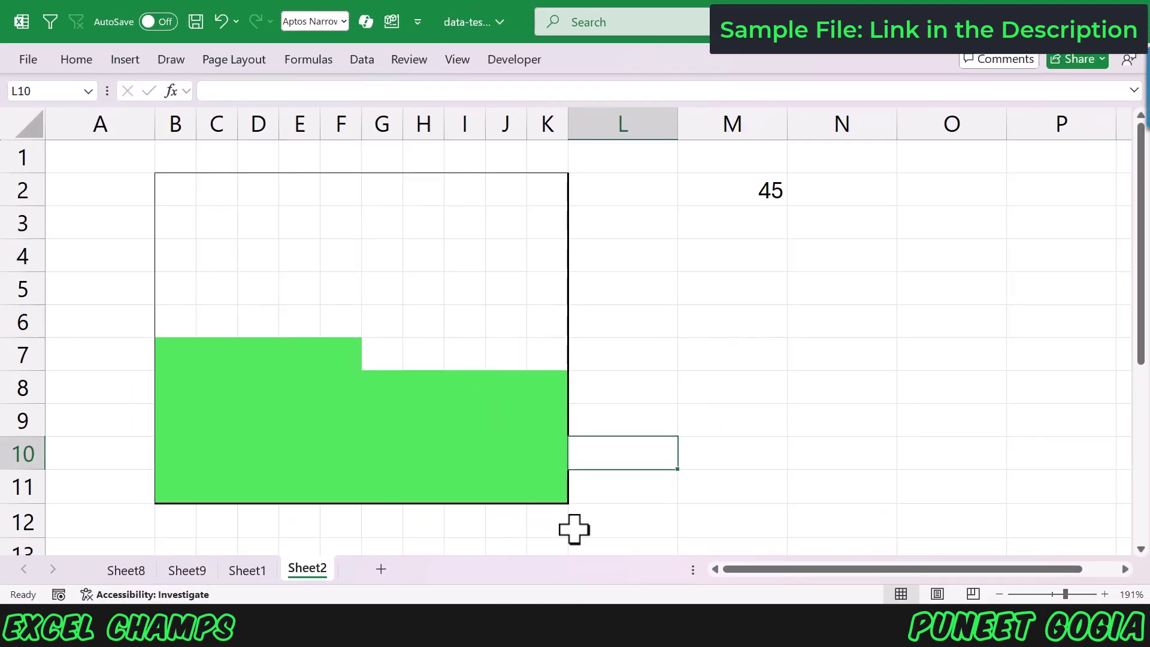
left_click_drag(560, 492, 175, 196)
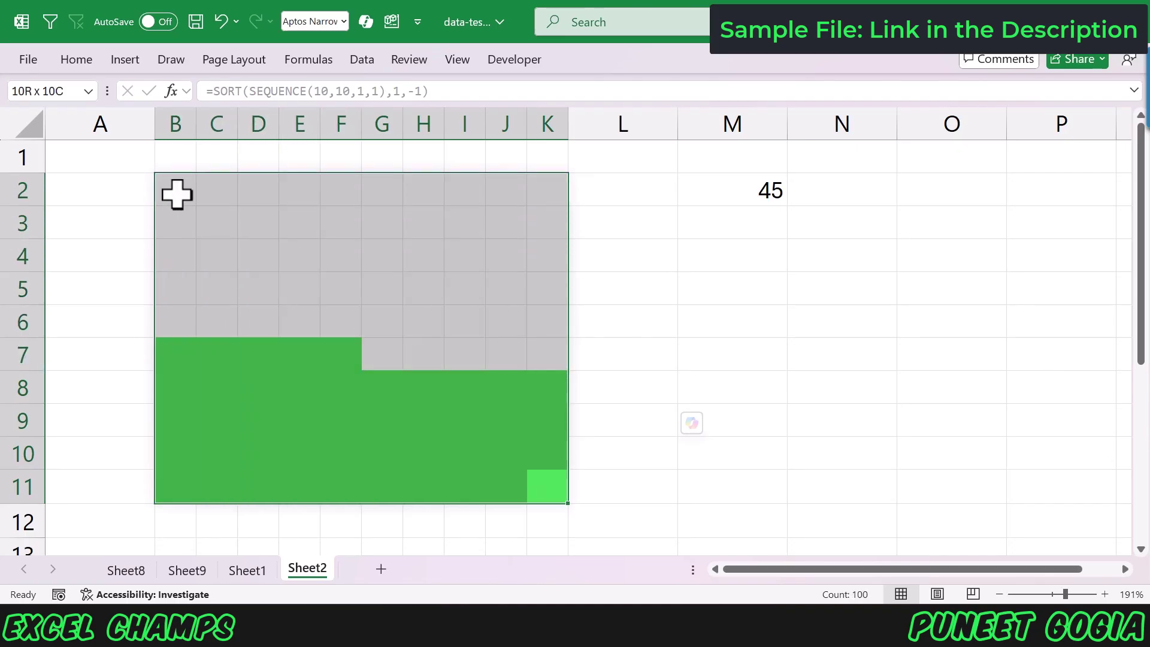
left_click(673, 229)
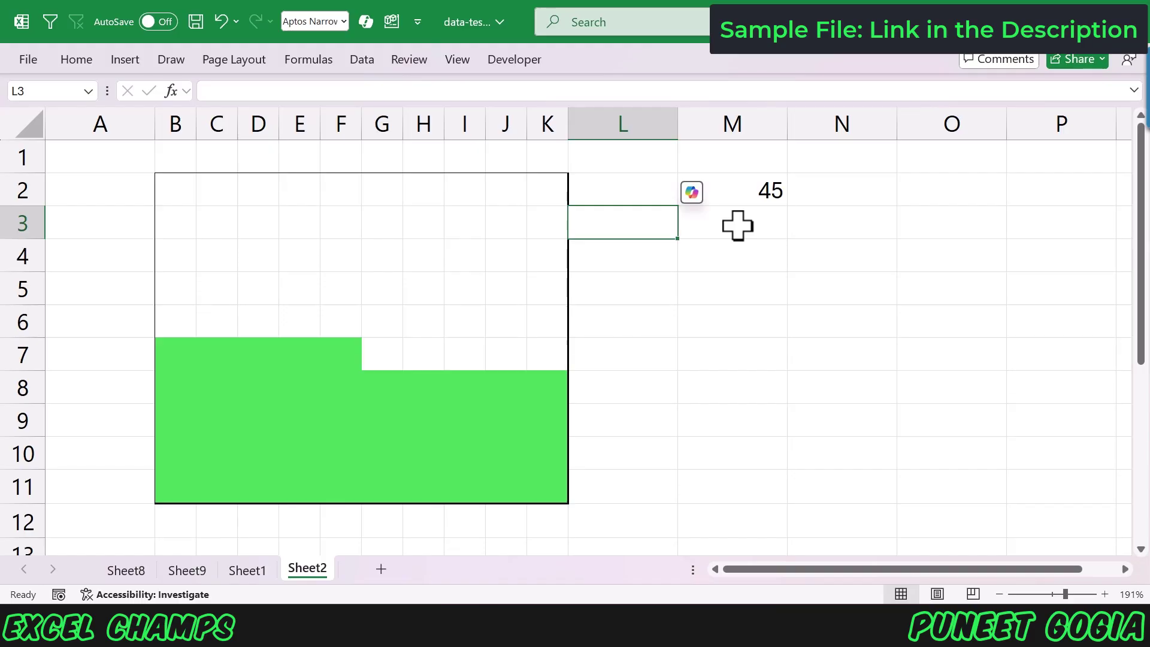
Copy the month and value table O3:P12 from Sheet1 into Sheet2, starting at cell N2
left_click(252, 570)
key("ctrl+c")
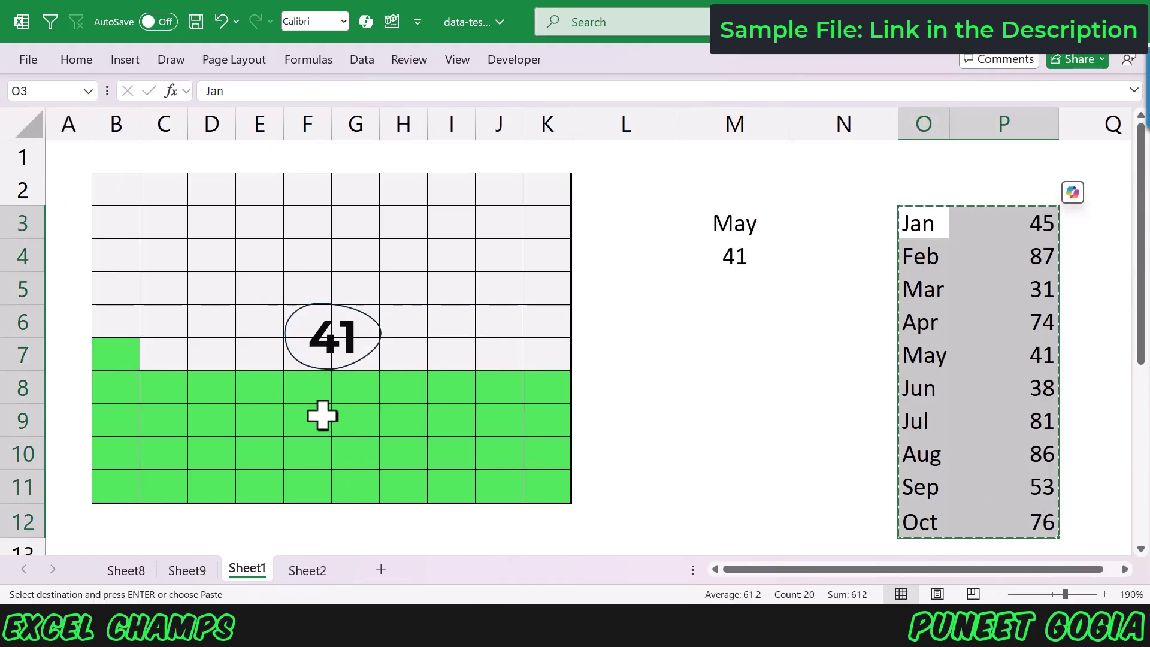
left_click(303, 570)
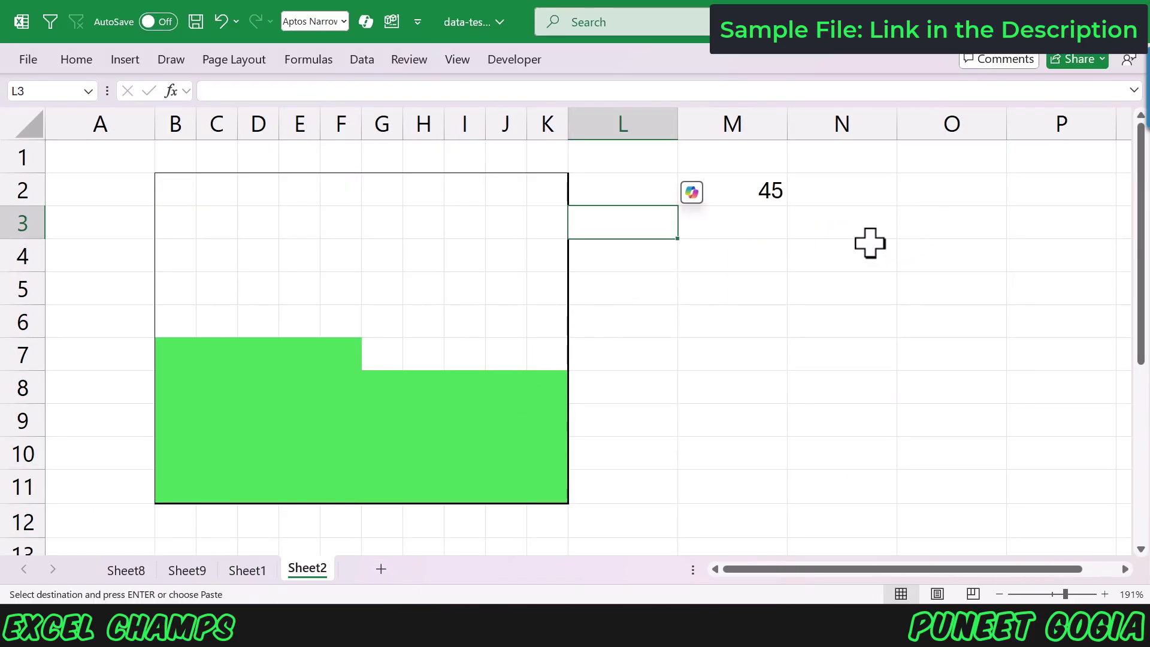
left_click(870, 198)
key("ctrl+v")
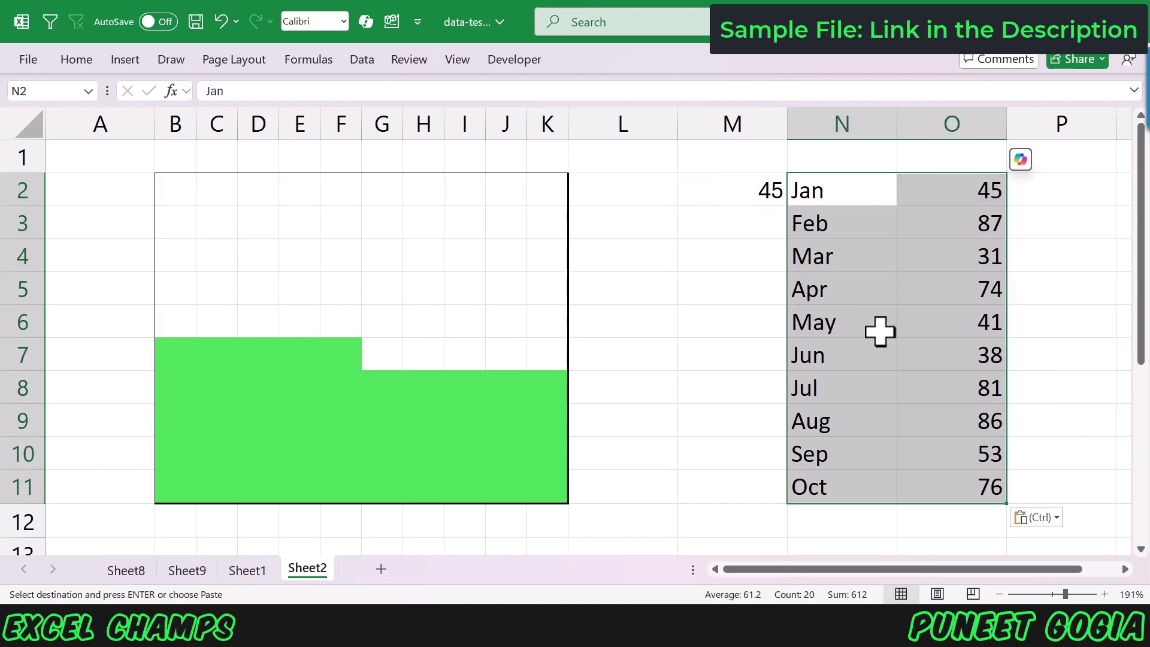
left_click(879, 331)
left_click(749, 195)
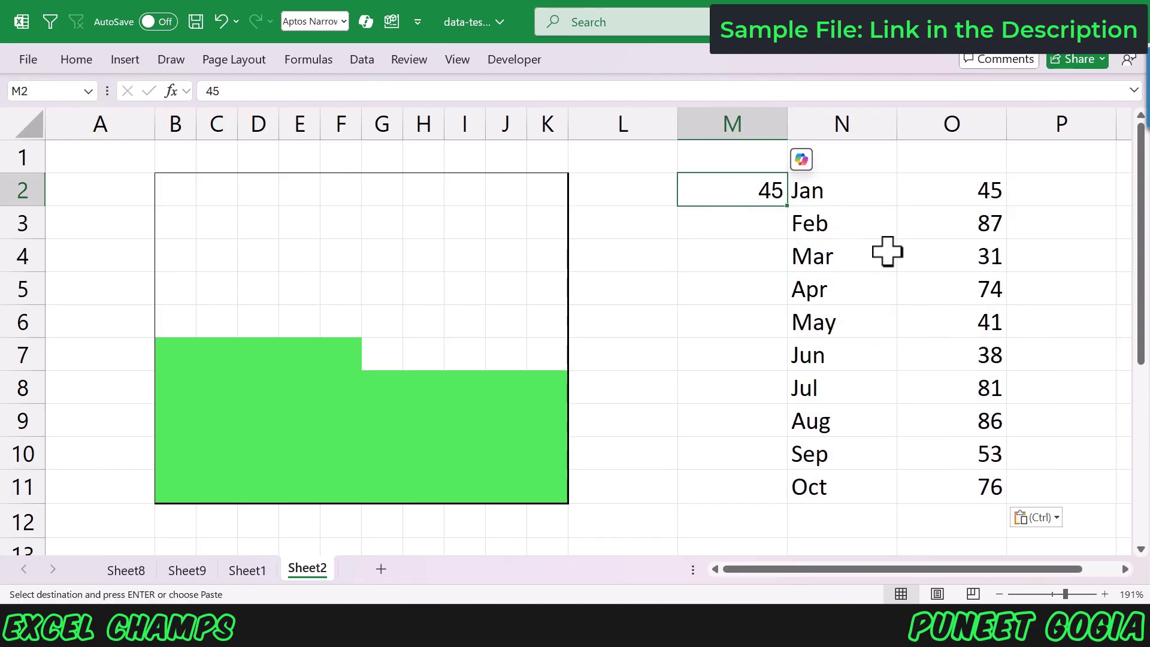
left_click(887, 252)
key("ctrl+a")
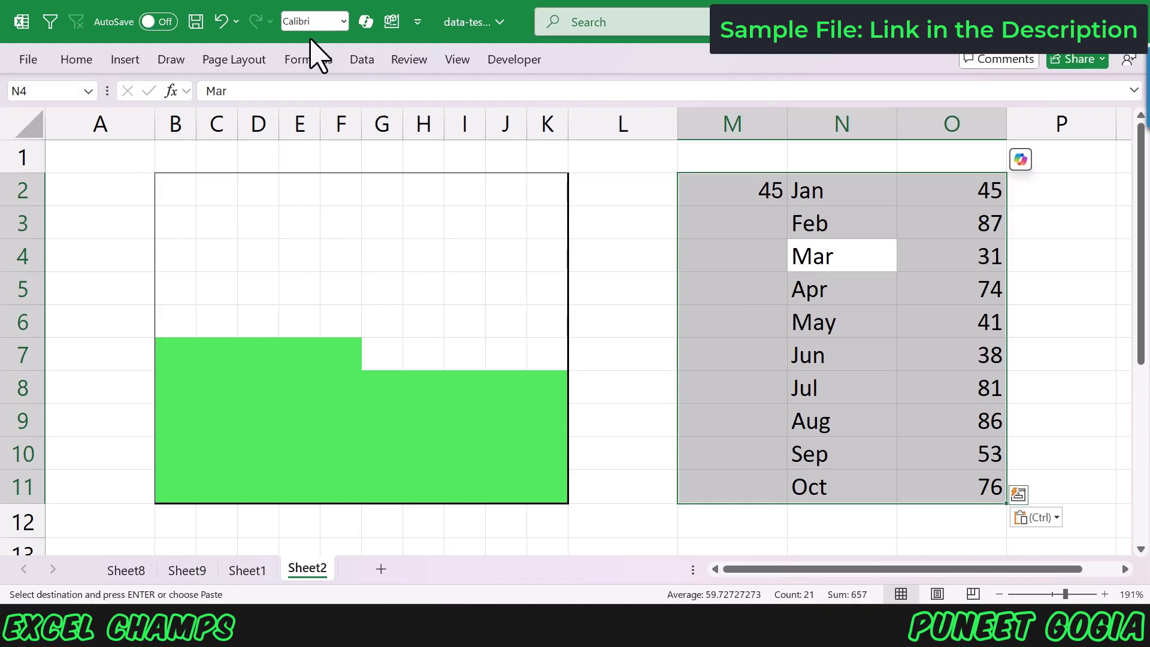
left_click(307, 23)
key("Escape")
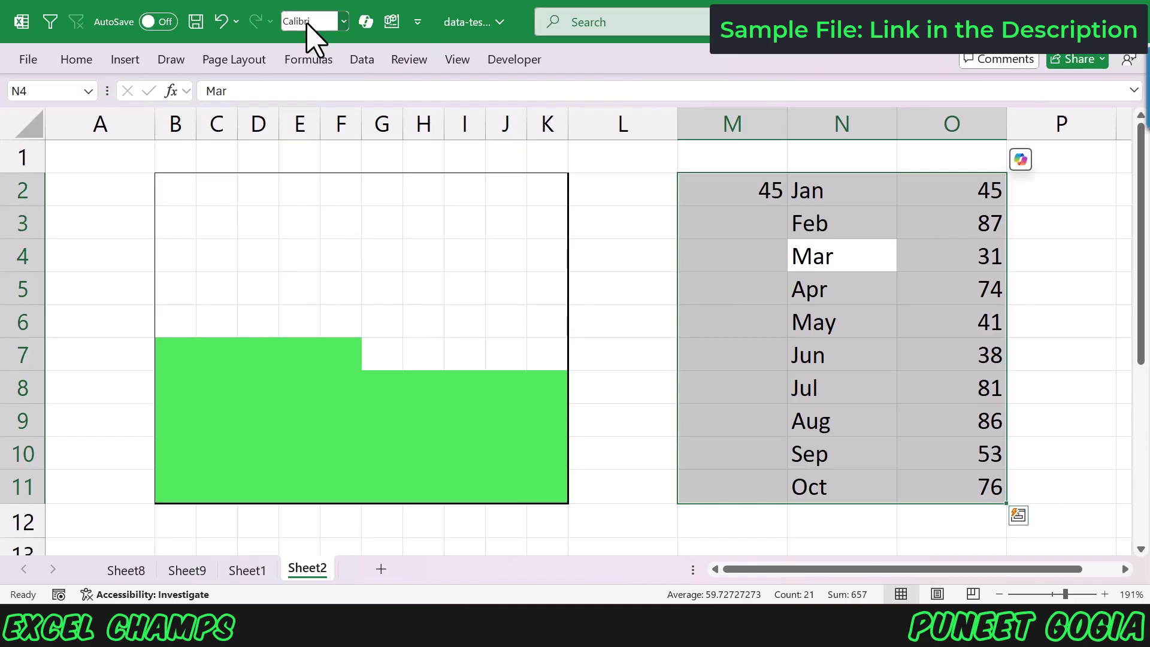
left_click(779, 221)
Start a data validation rule for cell M1 that allows a List
left_click(732, 148)
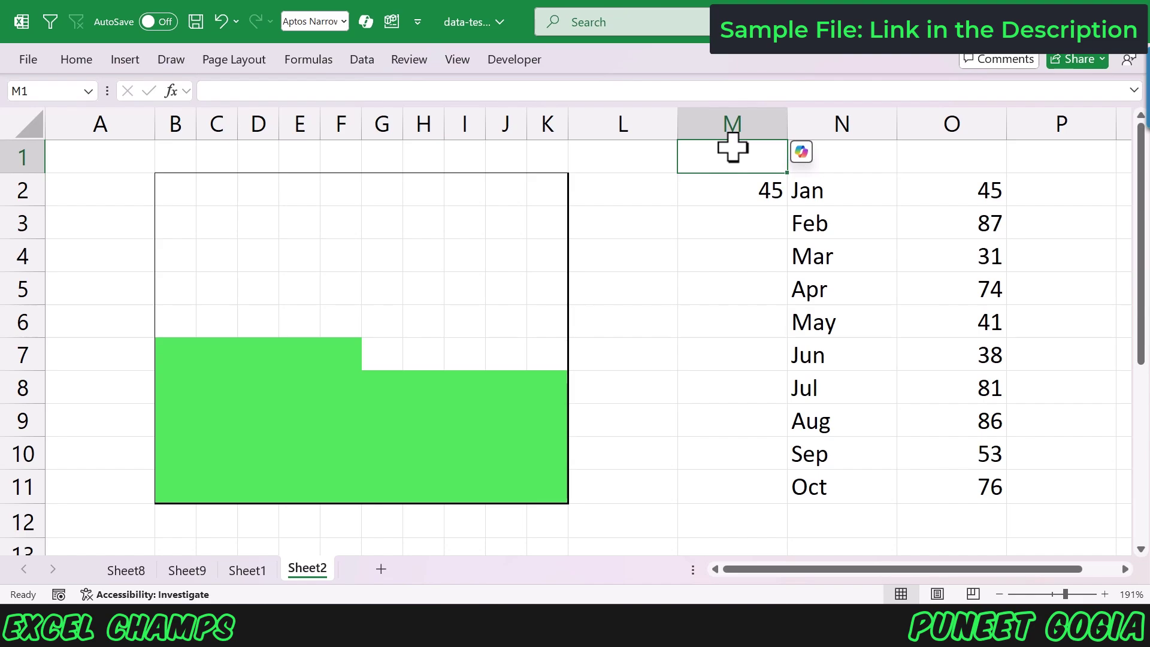
key("alt")
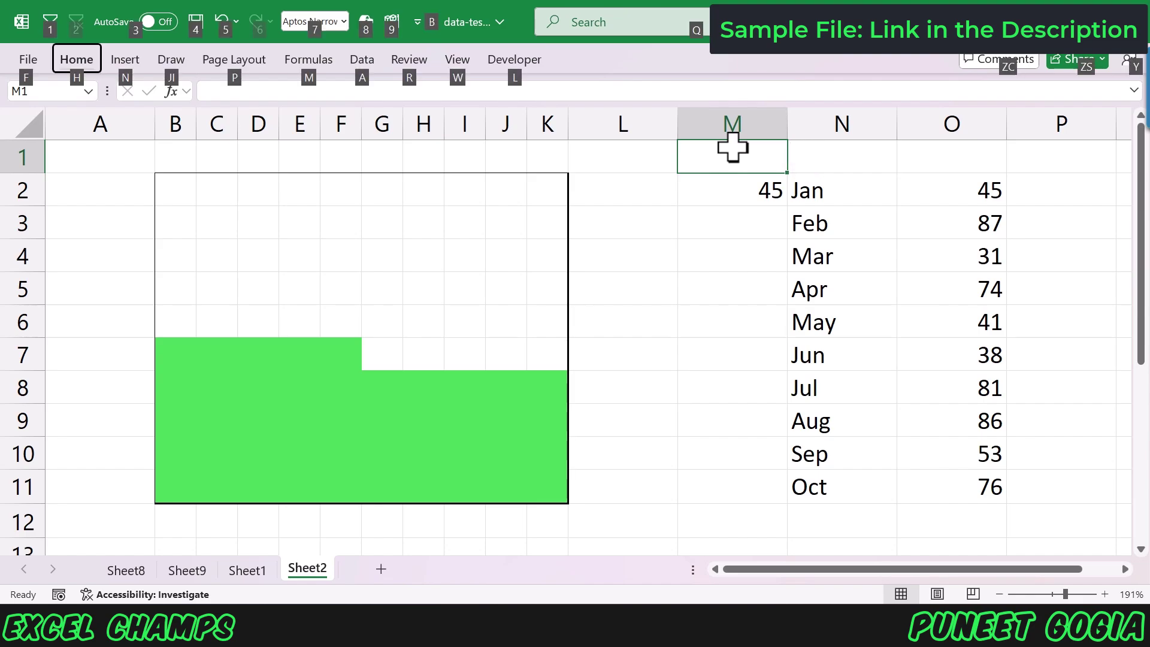
key("a")
key("v")
key("v")
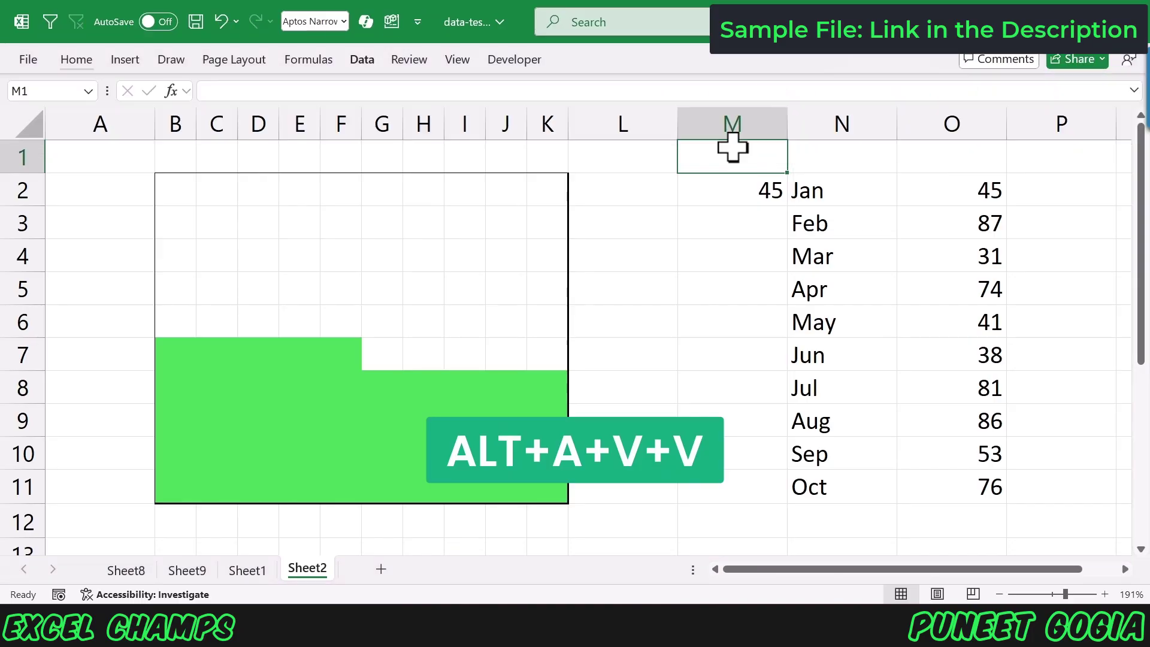
left_click_drag(719, 175, 302, 209)
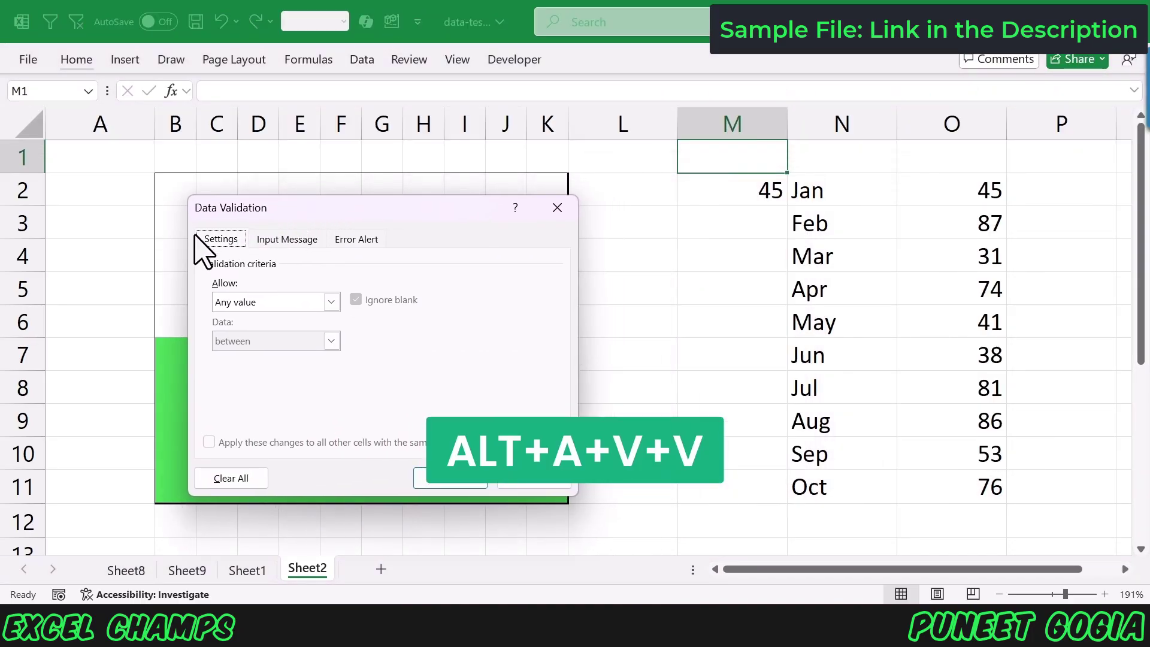
left_click(276, 304)
left_click(248, 358)
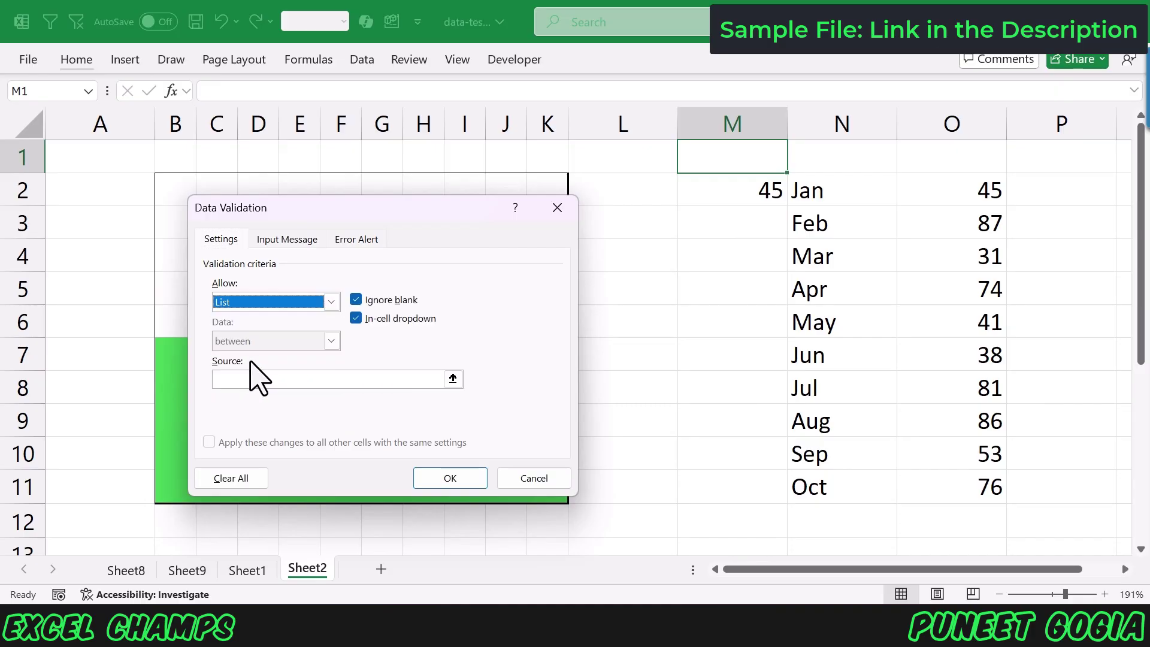
Use the month names in =$N$2:$N$11 as the list source and apply the validation
left_click(452, 378)
left_click_drag(818, 192, 857, 488)
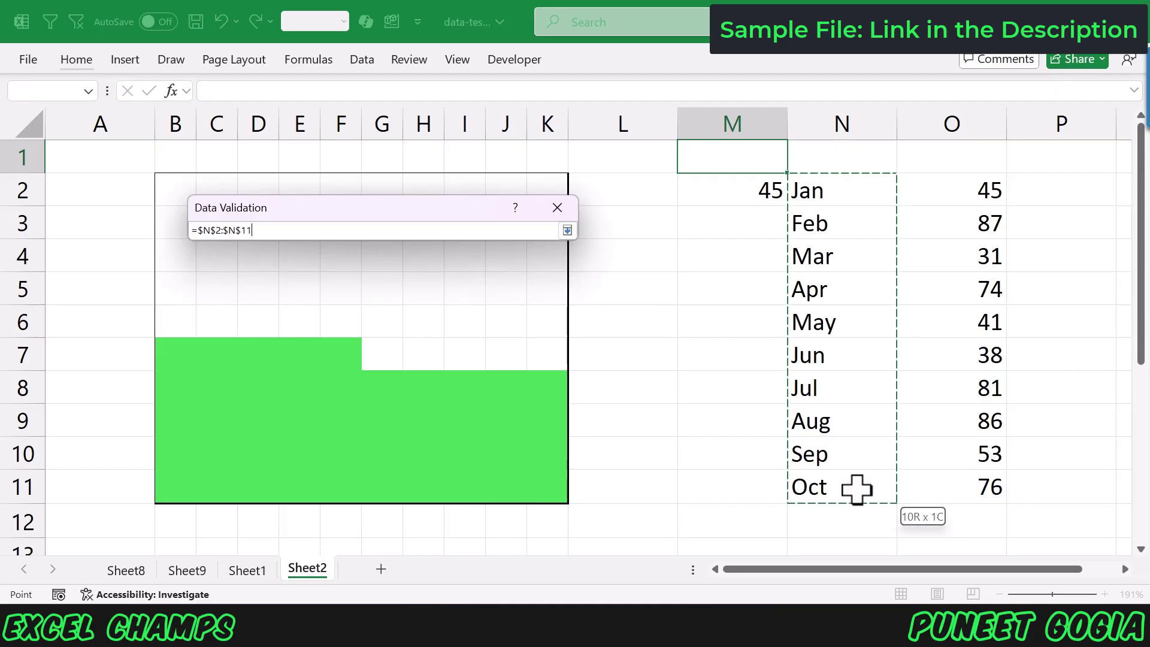
left_click(567, 231)
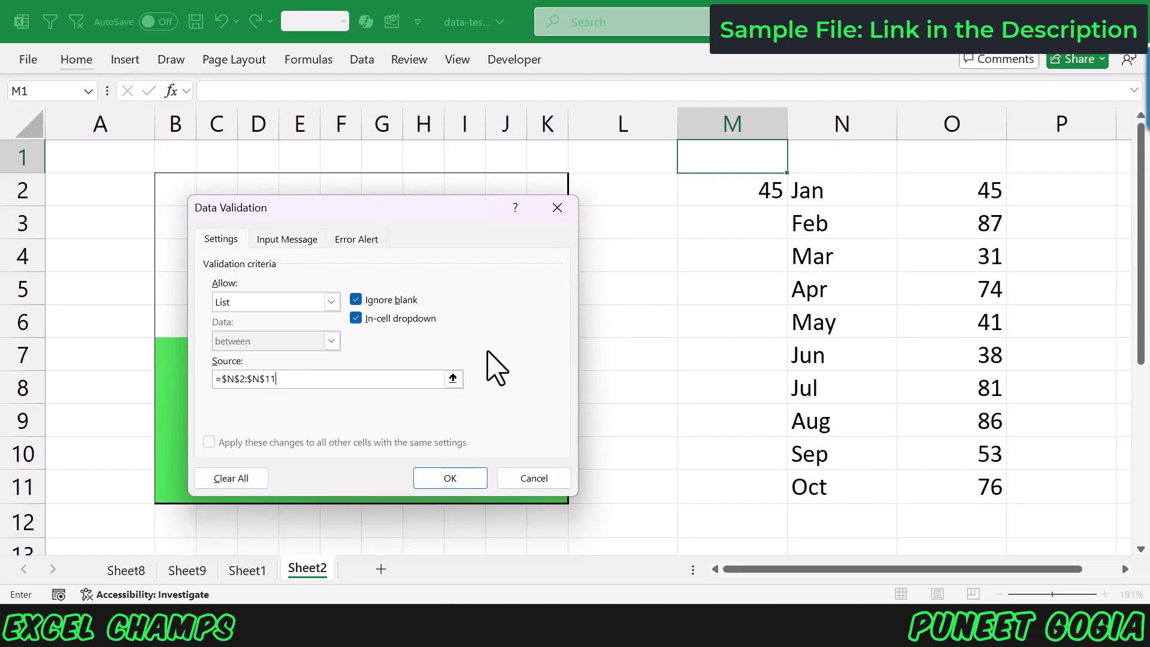
left_click(453, 479)
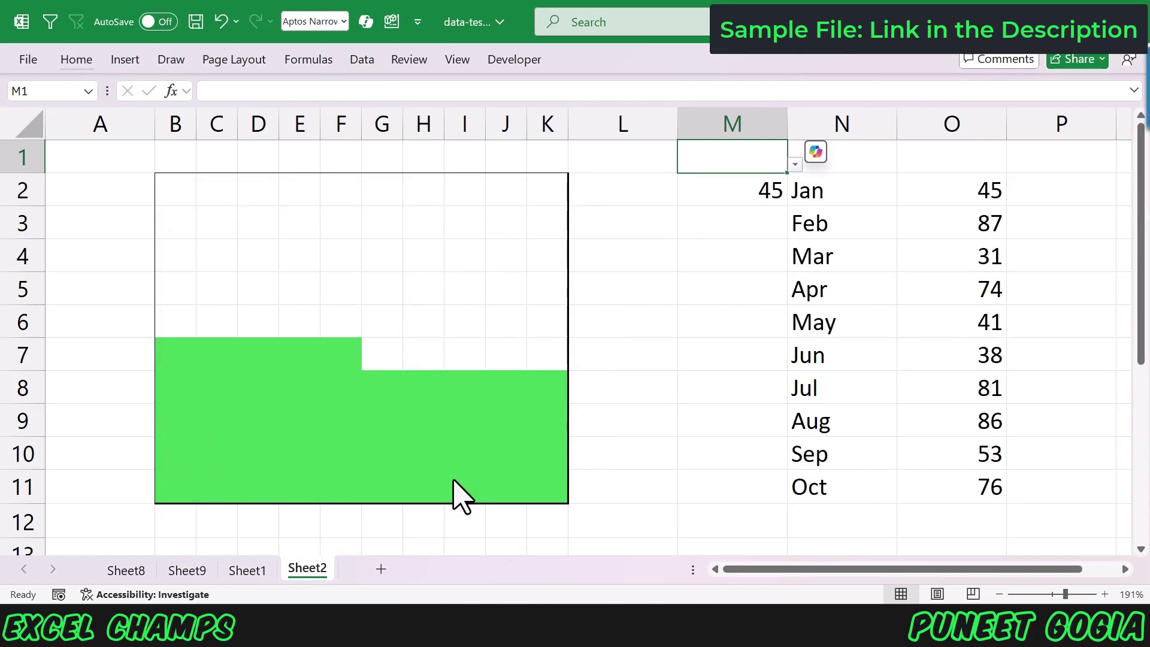
Try the month list in cell M1 by choosing May and replacing it with Sep
left_click(735, 326)
left_click(753, 154)
left_click(795, 163)
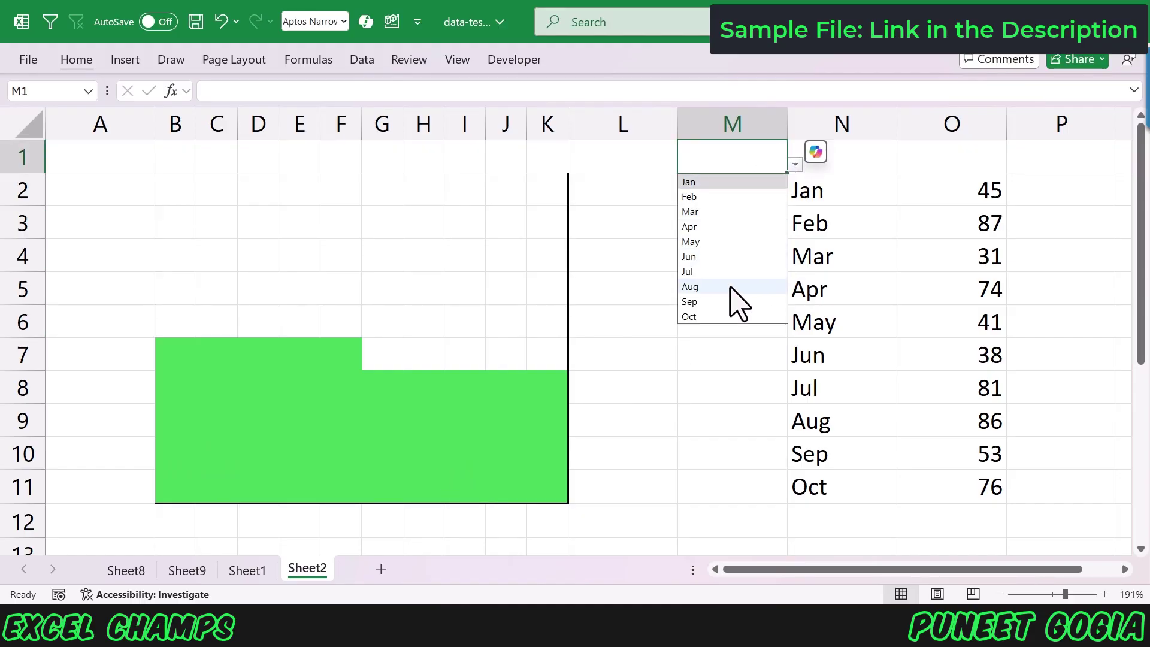
left_click(734, 242)
left_click(795, 164)
left_click(742, 295)
Start an XLOOKUP formula in cell M2 with M1 as the lookup value and N2:N11 as the lookup array
left_click(731, 197)
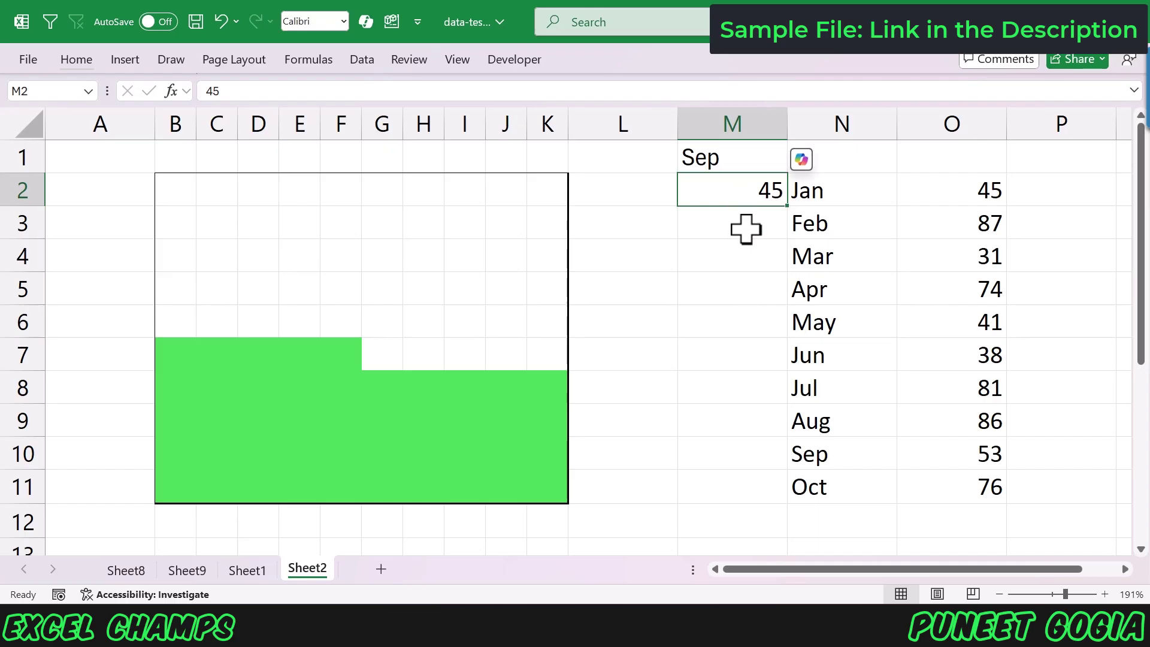
type("=xlook")
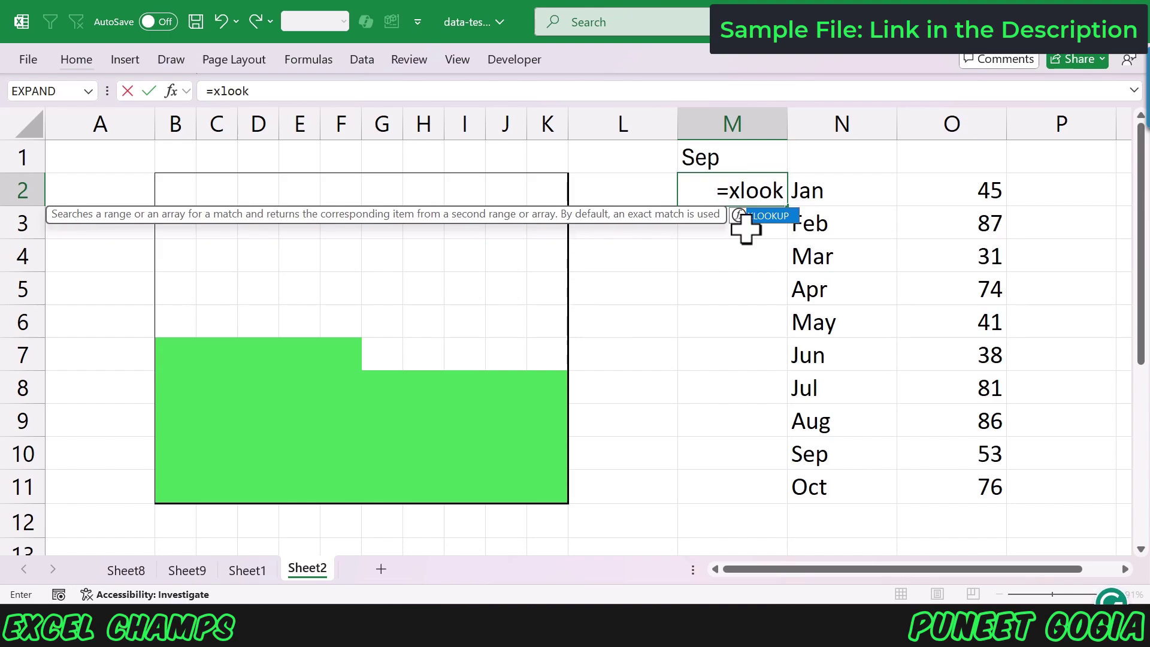
key("Tab")
key("Right")
key("Right")
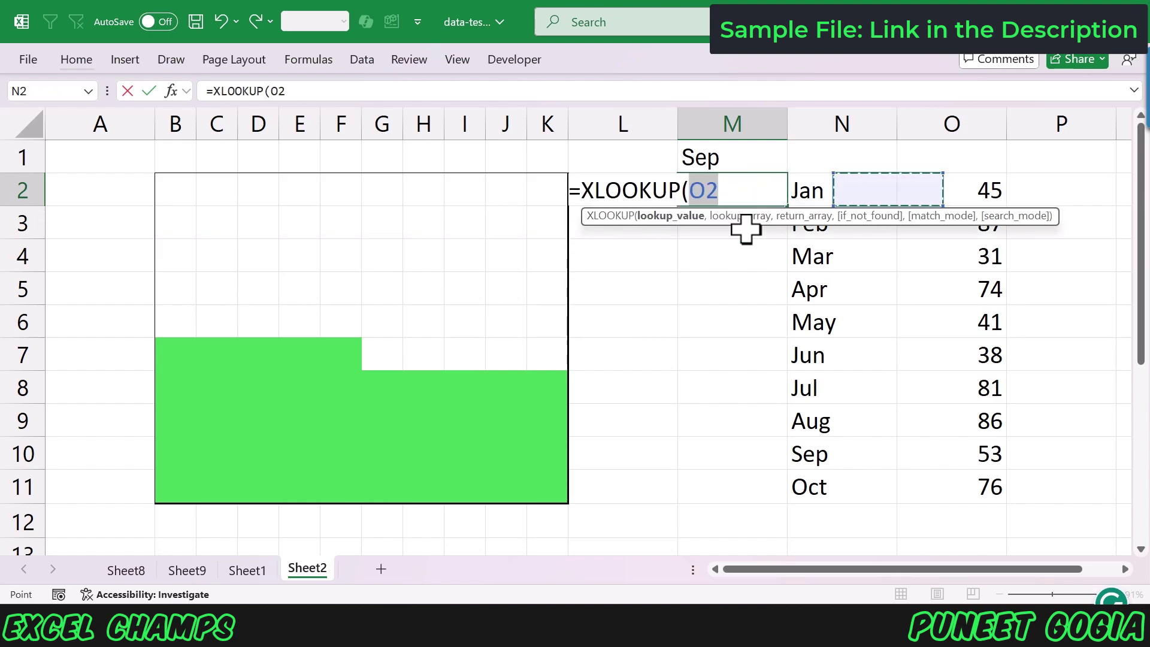
key("Left")
key("Left")
key("Up")
type(",")
key("Down")
key("Up")
key("Right")
key("ctrl+shift+Down")
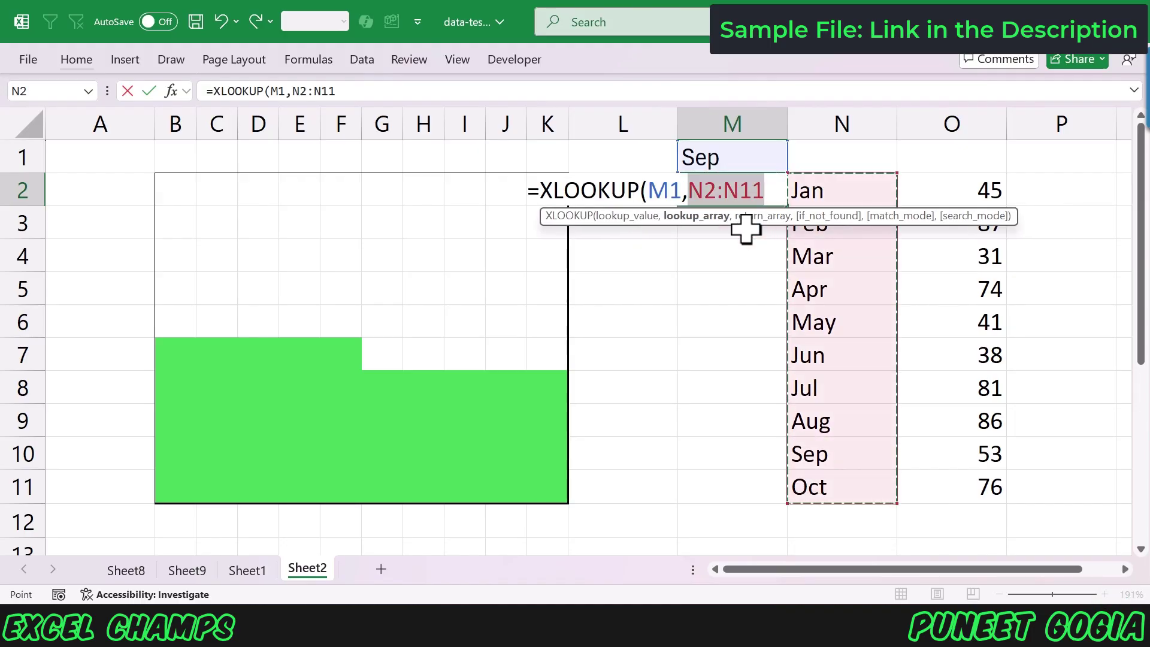
Add O2:O11 as the return array and enter the completed XLOOKUP formula in M2
type(",")
key("Right")
key("Right")
key("Right")
key("Left")
key("ctrl+shift+Down")
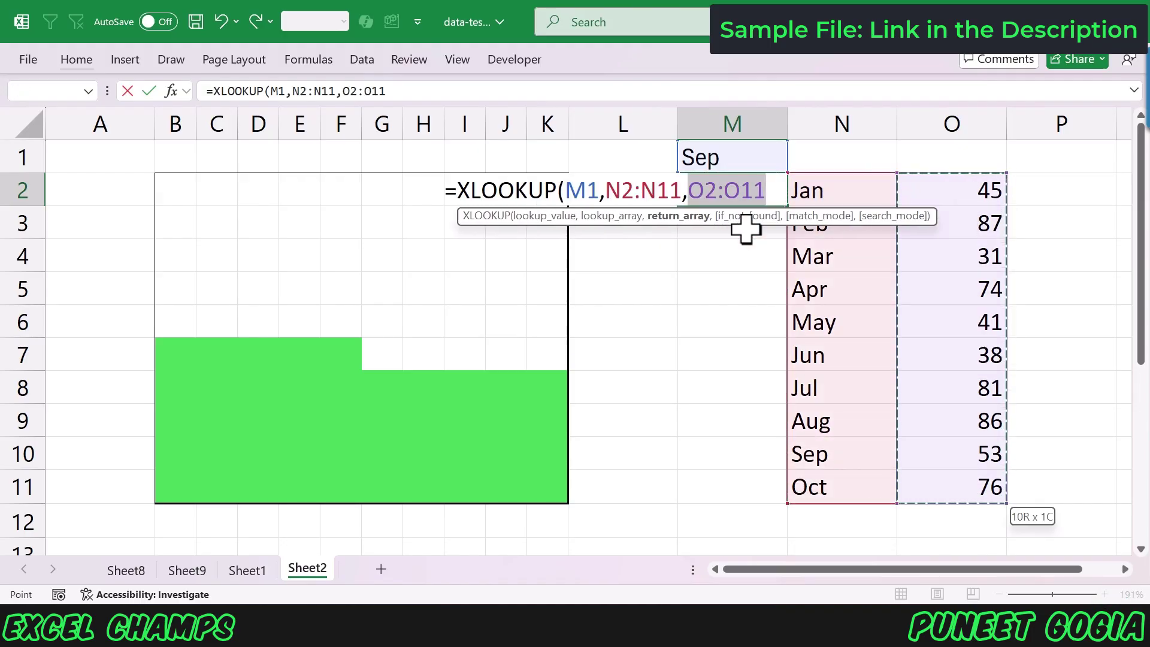
type(")")
key("Return")
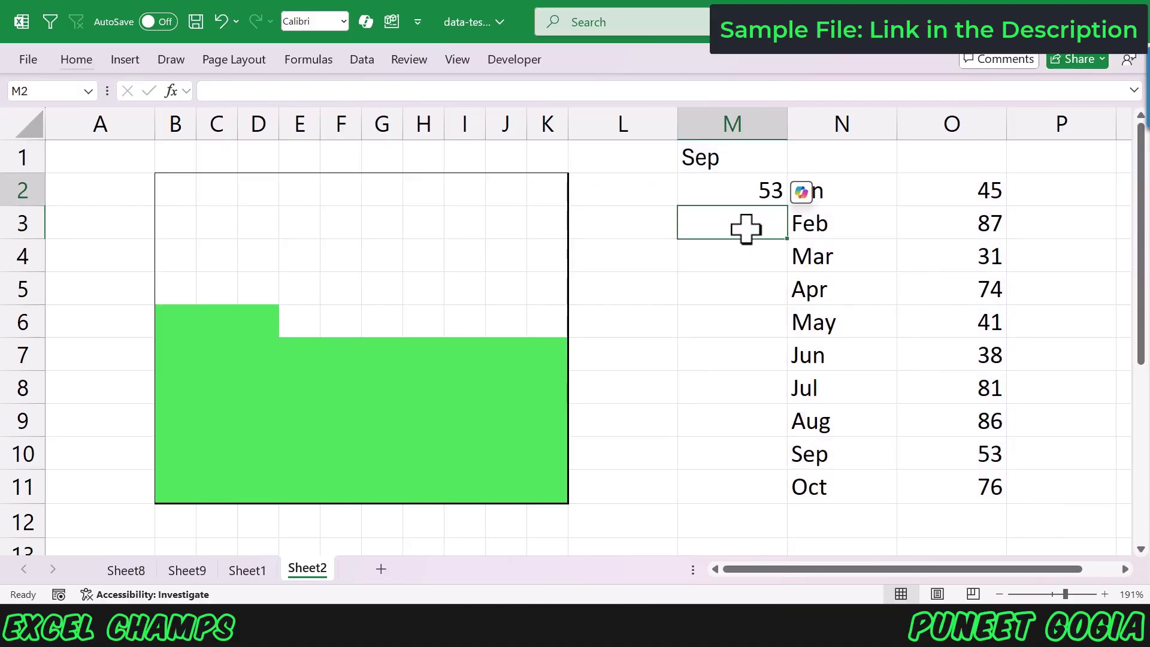
Open the month list in cell M1 and move from Sep to an earlier month
key("Up")
key("Up")
key("alt+Down")
key("Up")
key("Up")
key("Up")
key("Up")
key("Up")
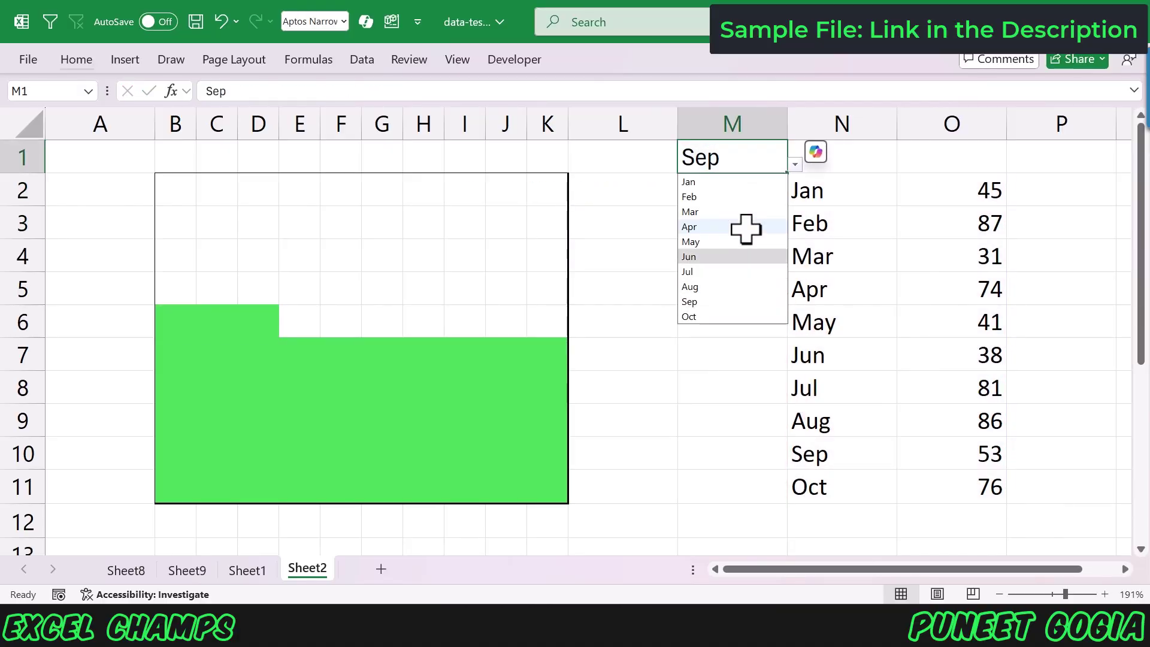
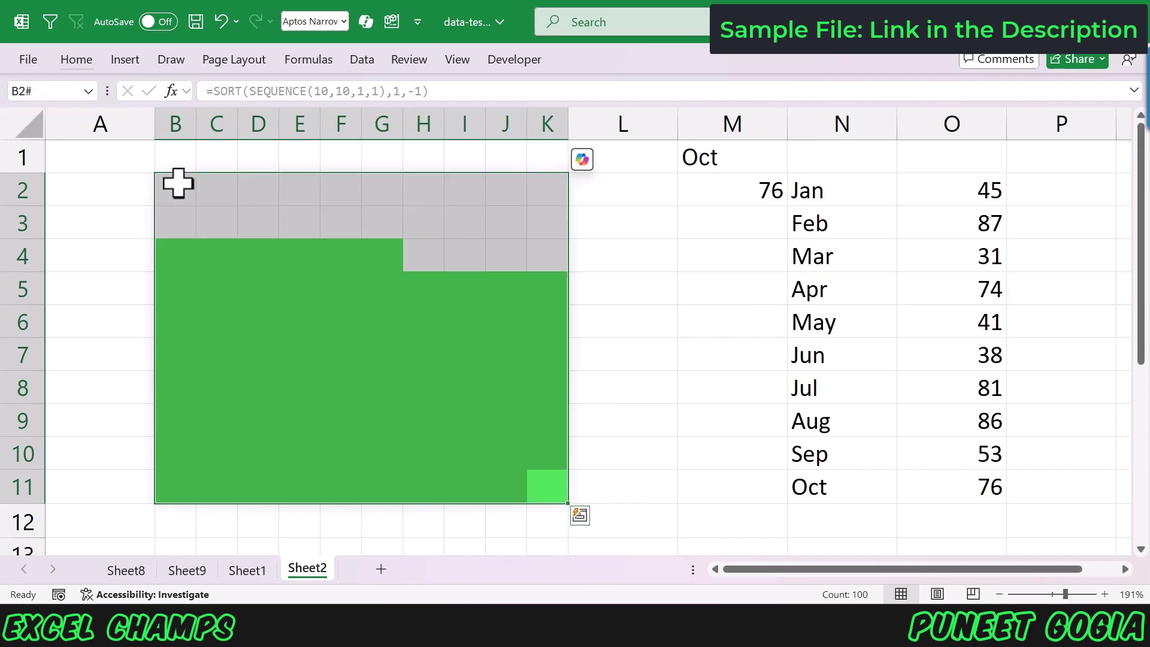
Apply dotted inside borders, horizontal and vertical, to the ten-by-ten grid in B2:K11
key("ctrl+1")
left_click_drag(290, 141, 543, 140)
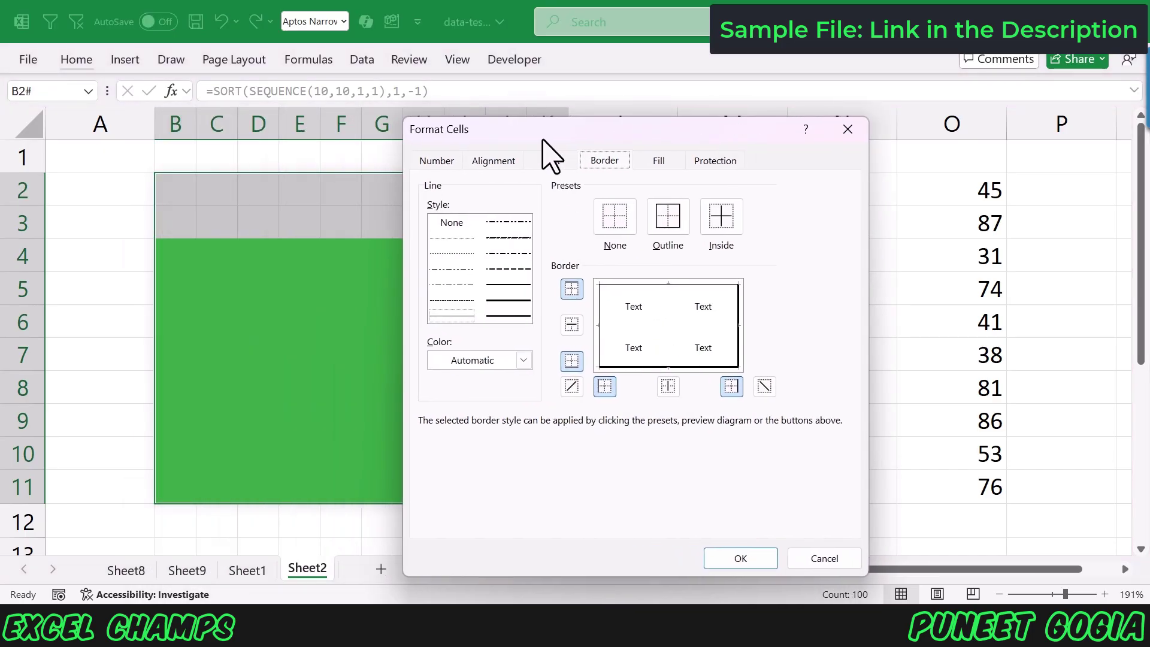
left_click(455, 300)
left_click(654, 327)
left_click(666, 316)
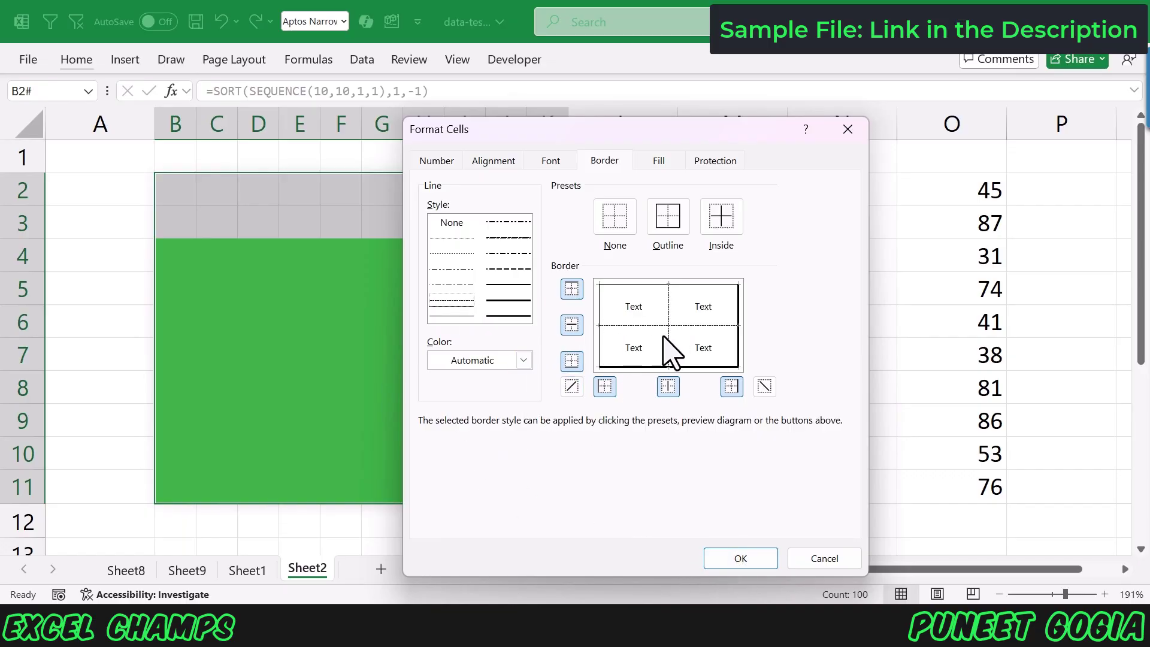
left_click(740, 558)
left_click(635, 388)
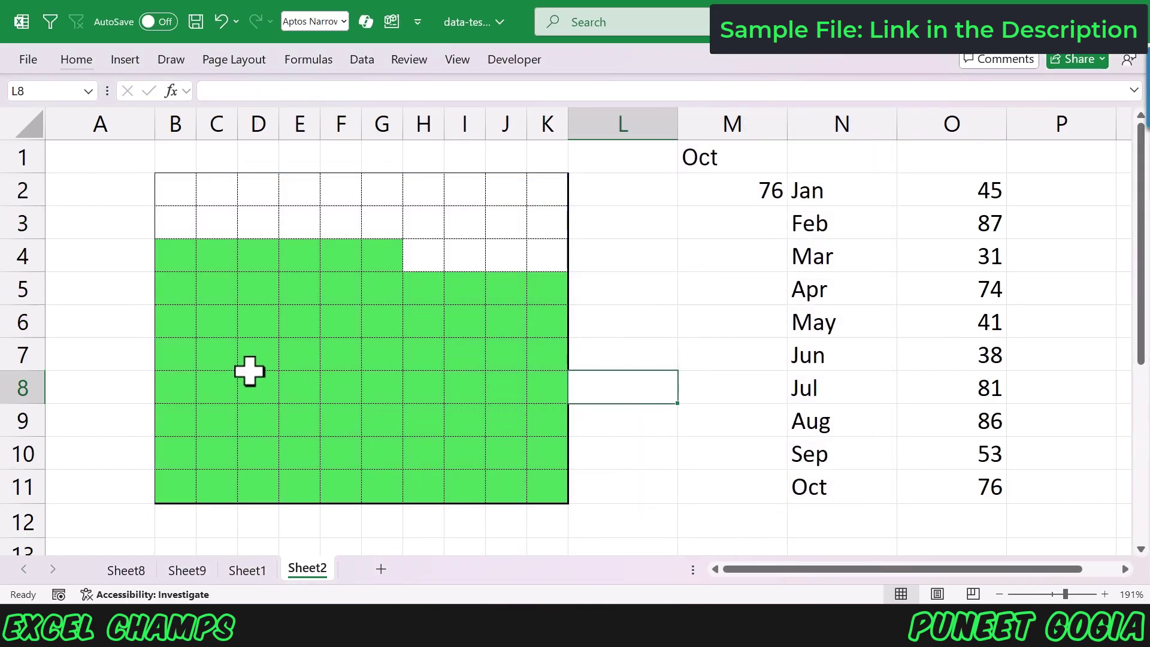
Fill the whole grid B2:K11 with the lightest grey theme colour
left_click_drag(549, 485, 178, 190)
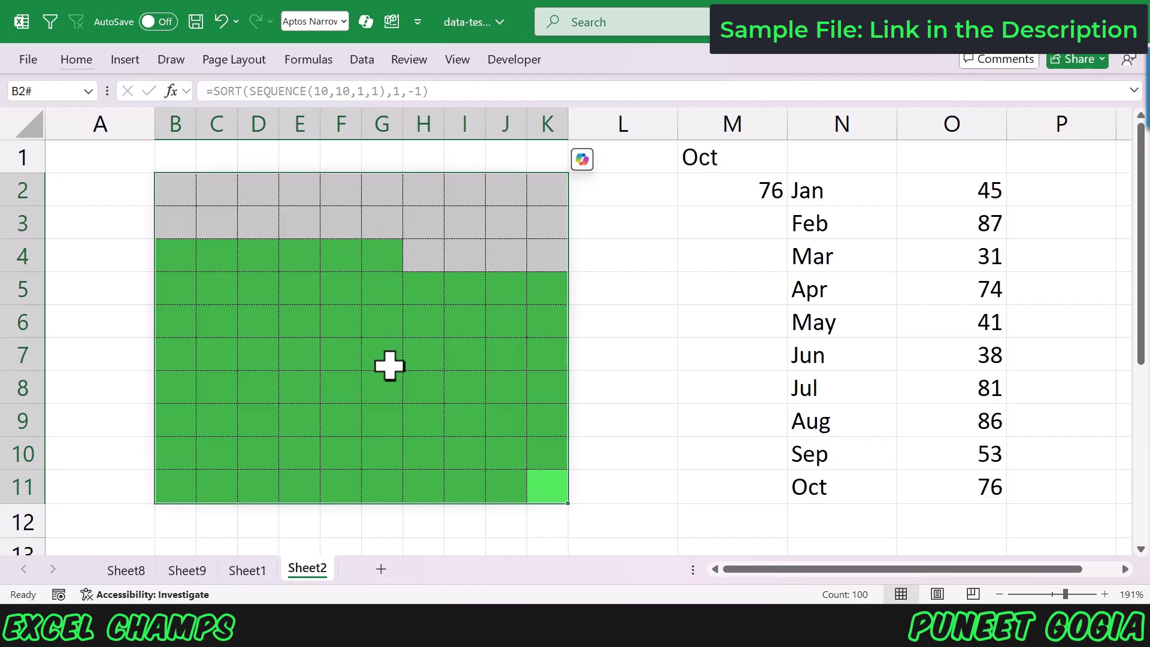
left_click(252, 191)
left_click_drag(177, 188, 550, 489)
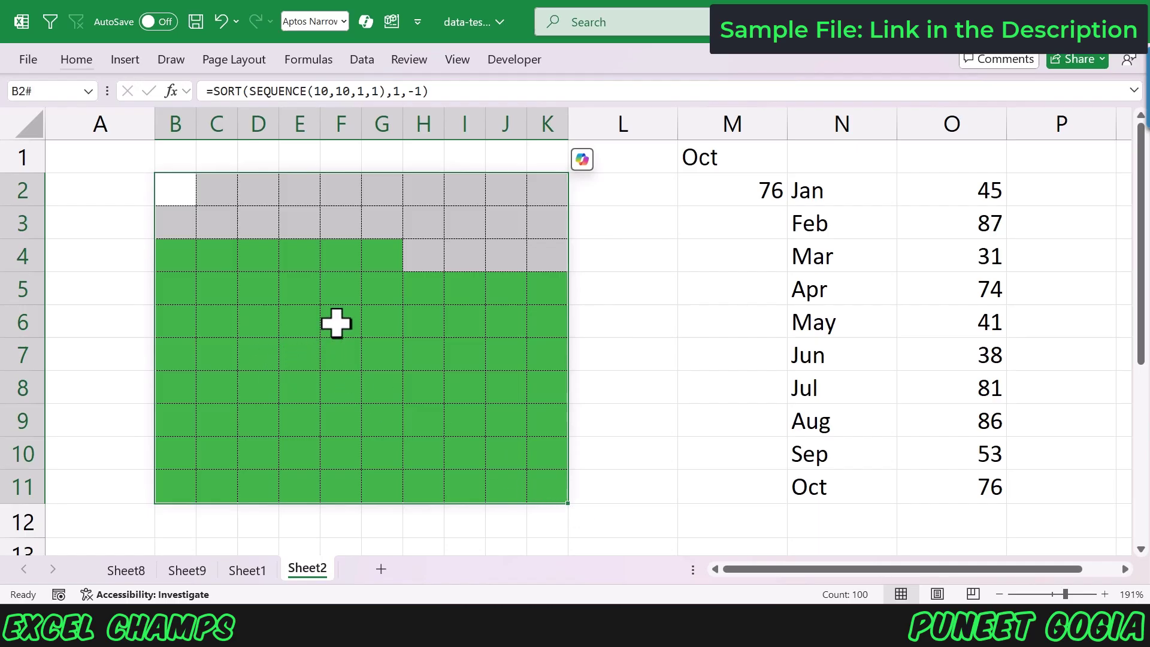
left_click(80, 60)
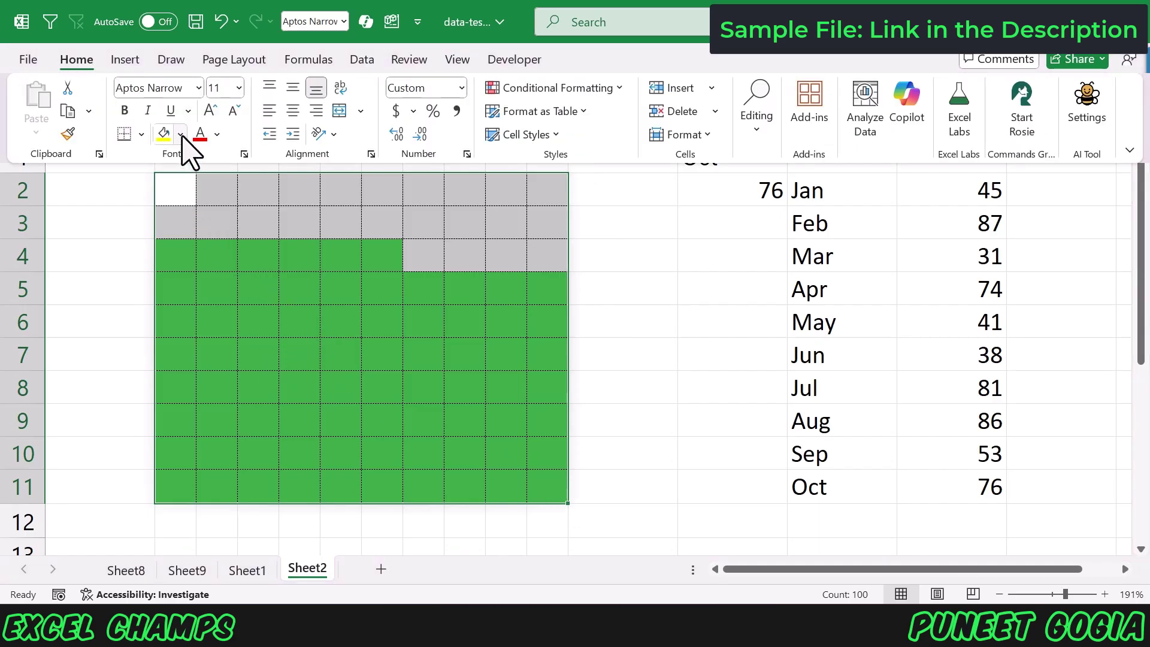
left_click(181, 135)
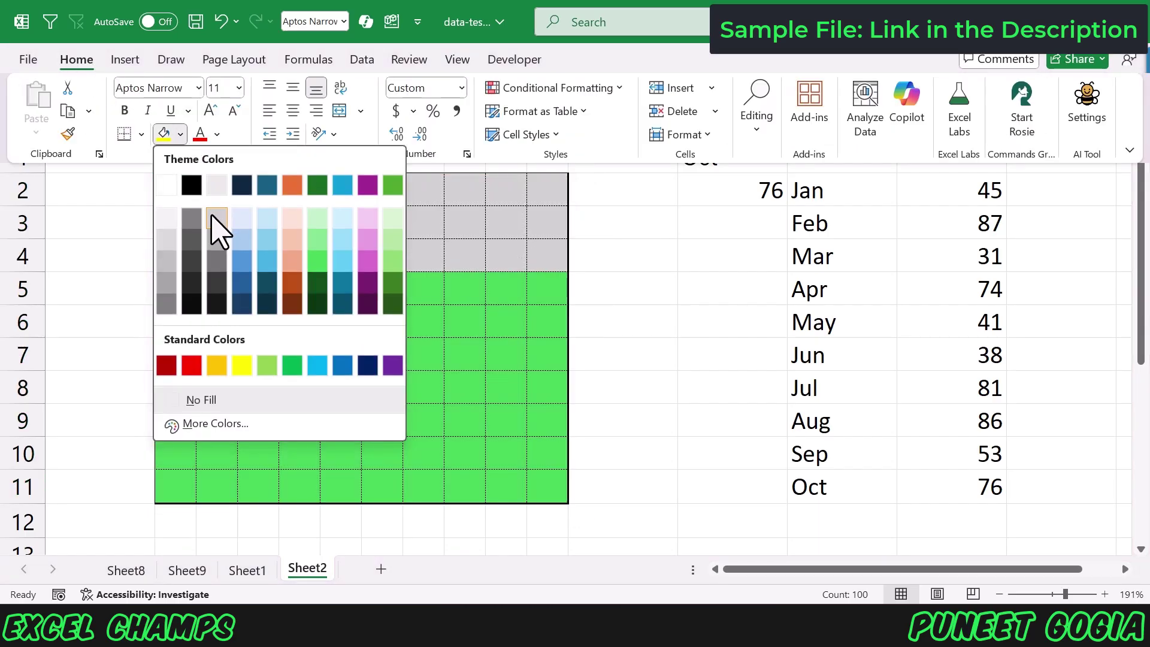
left_click(166, 224)
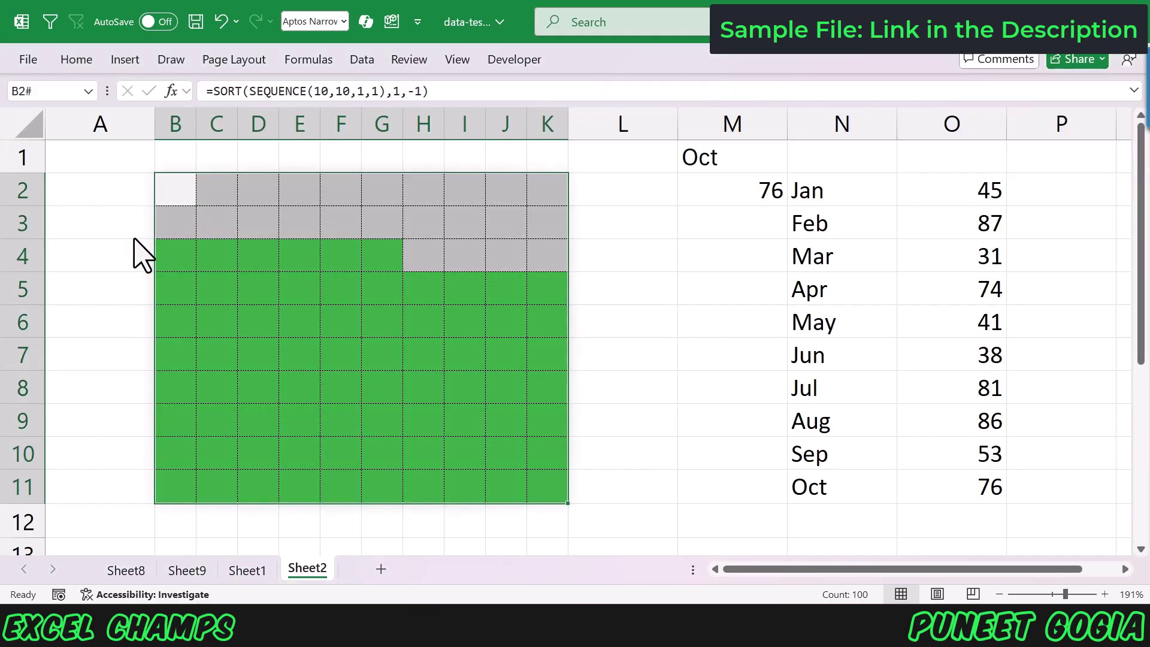
left_click(134, 235)
Choose Jun from the month list in cell M1
left_click(749, 196)
left_click(742, 155)
left_click(794, 164)
left_click(690, 257)
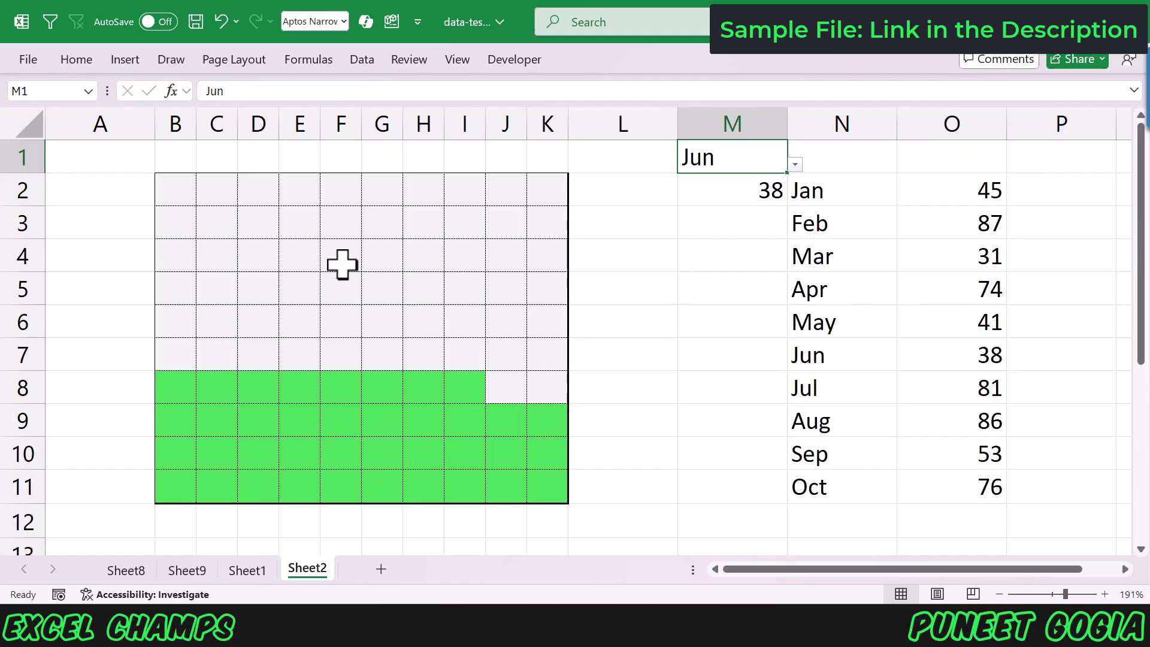
Change the horizontal and vertical inside borders of B2:K11 to thin solid lines
left_click_drag(551, 494, 191, 192)
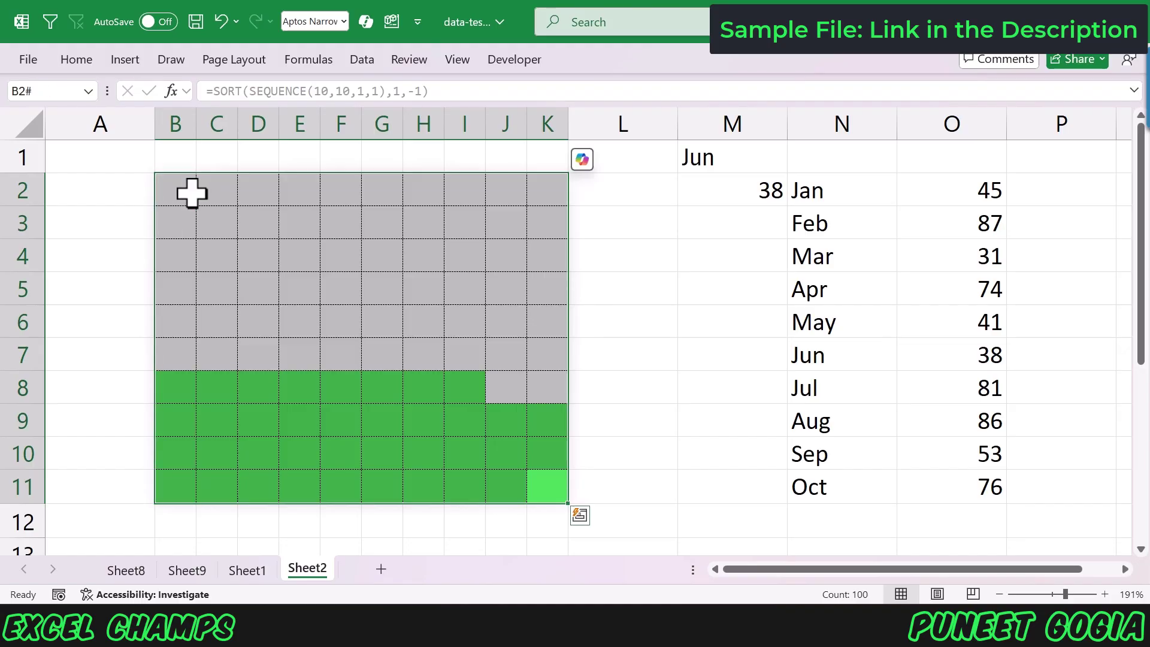
key("ctrl+1")
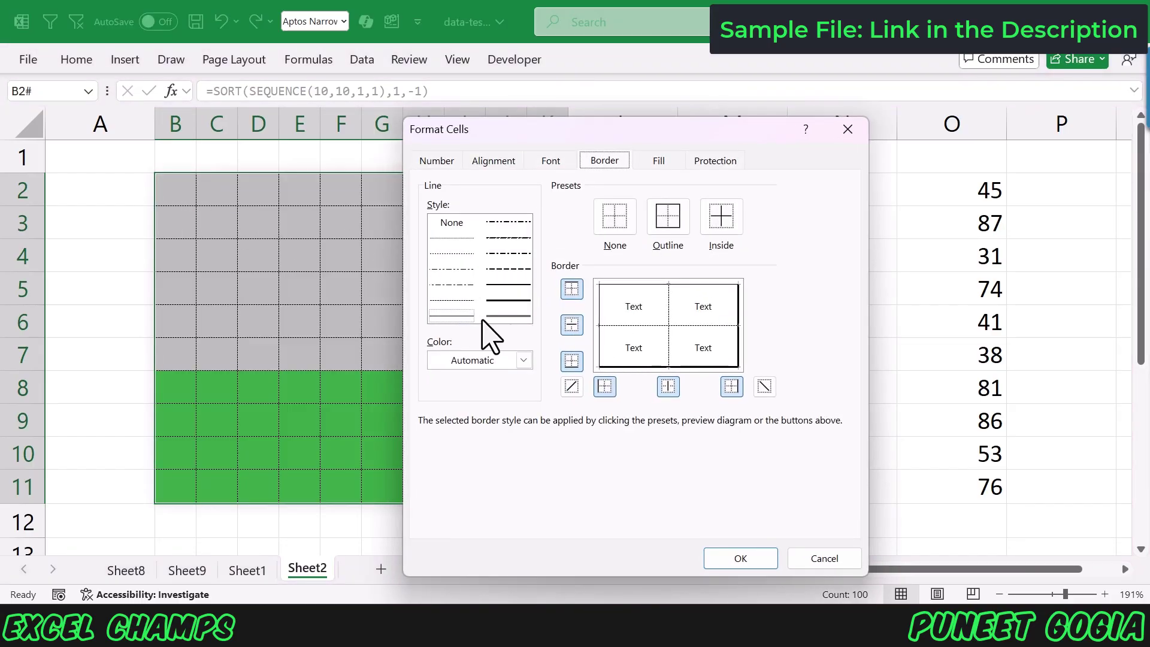
left_click(643, 326)
left_click(669, 314)
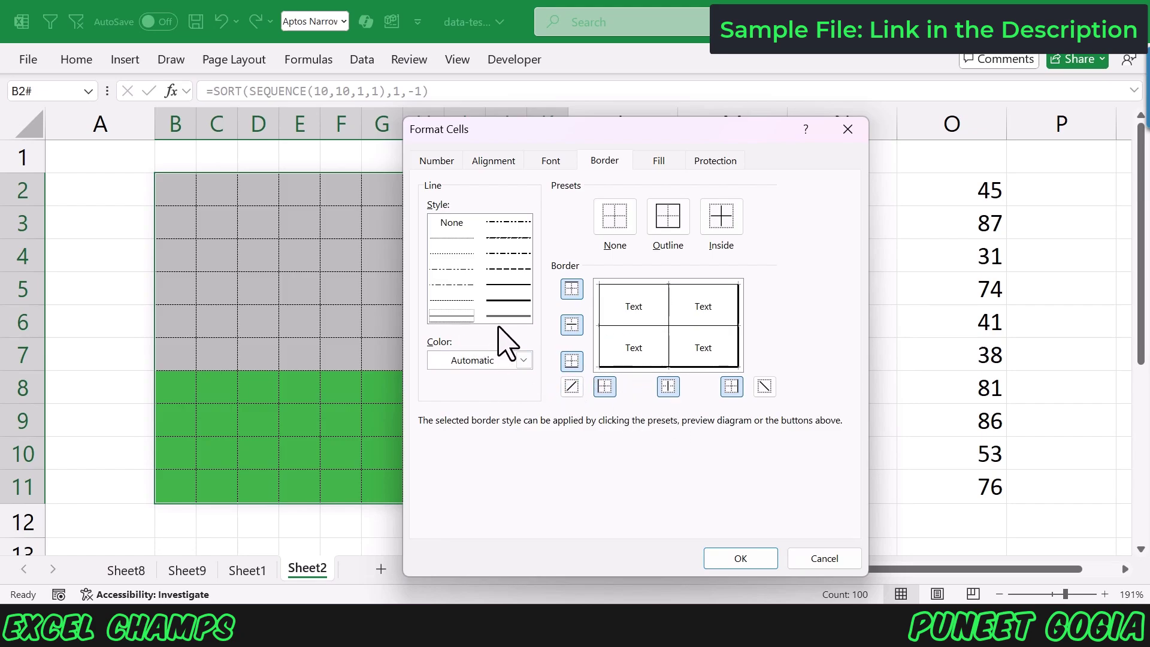
left_click(741, 558)
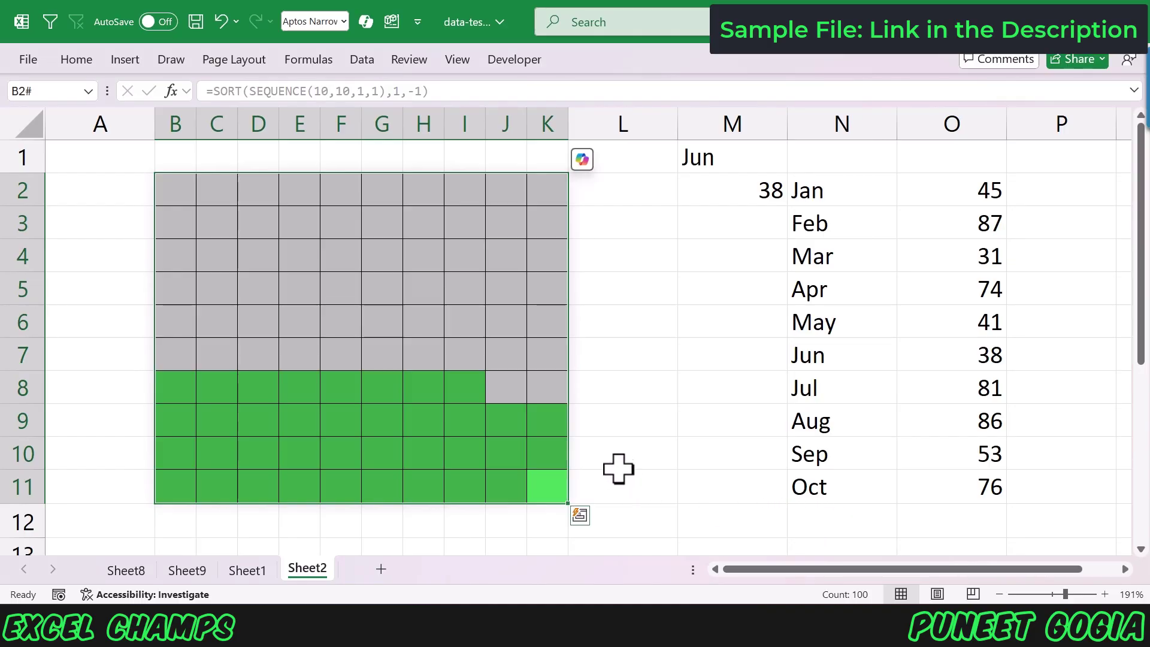
left_click(635, 428)
left_click_drag(544, 486, 216, 231)
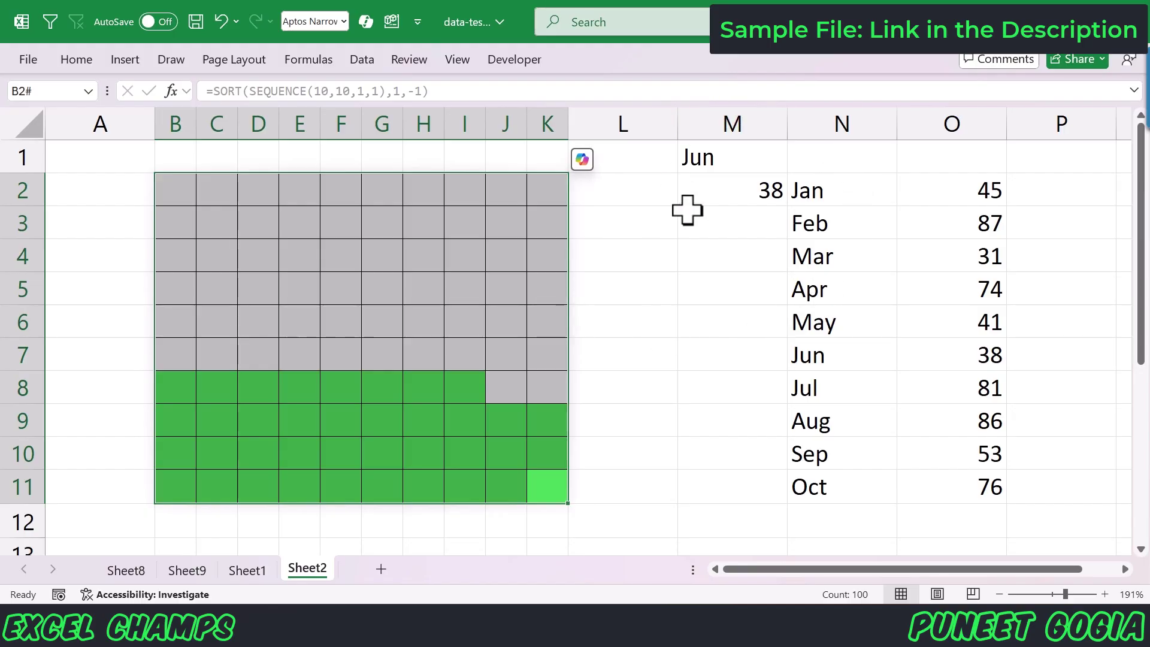
left_click(738, 192)
left_click(299, 257)
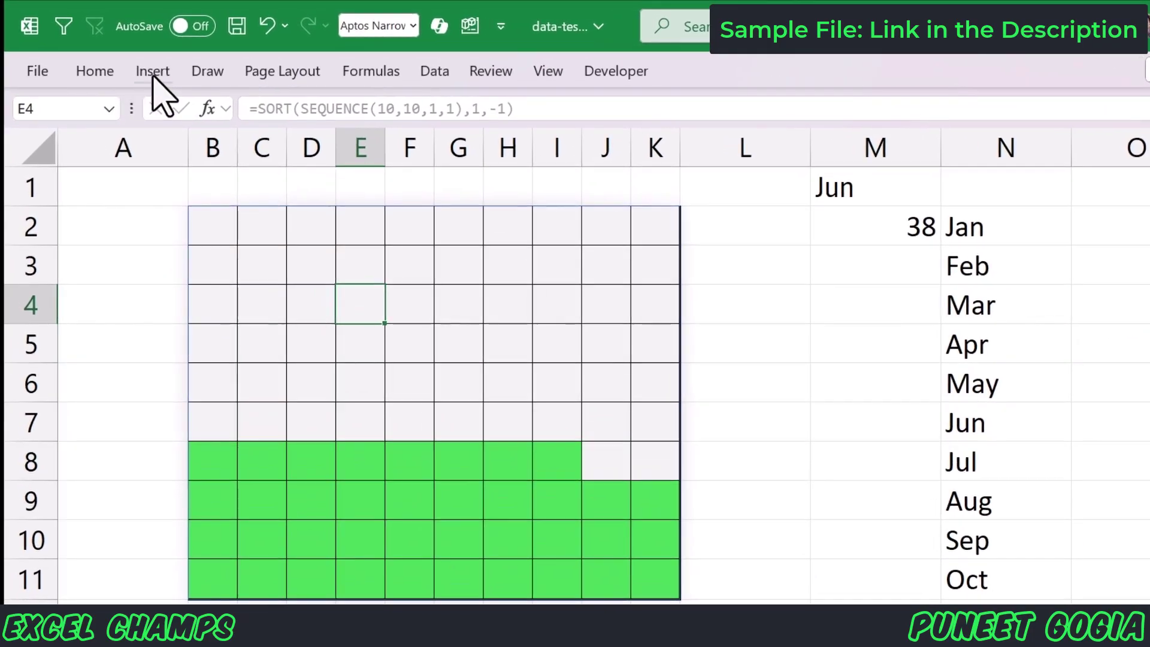
Insert a flowchart connector circle about 0.49" high over the grid, around cells G4:I6
left_click(153, 72)
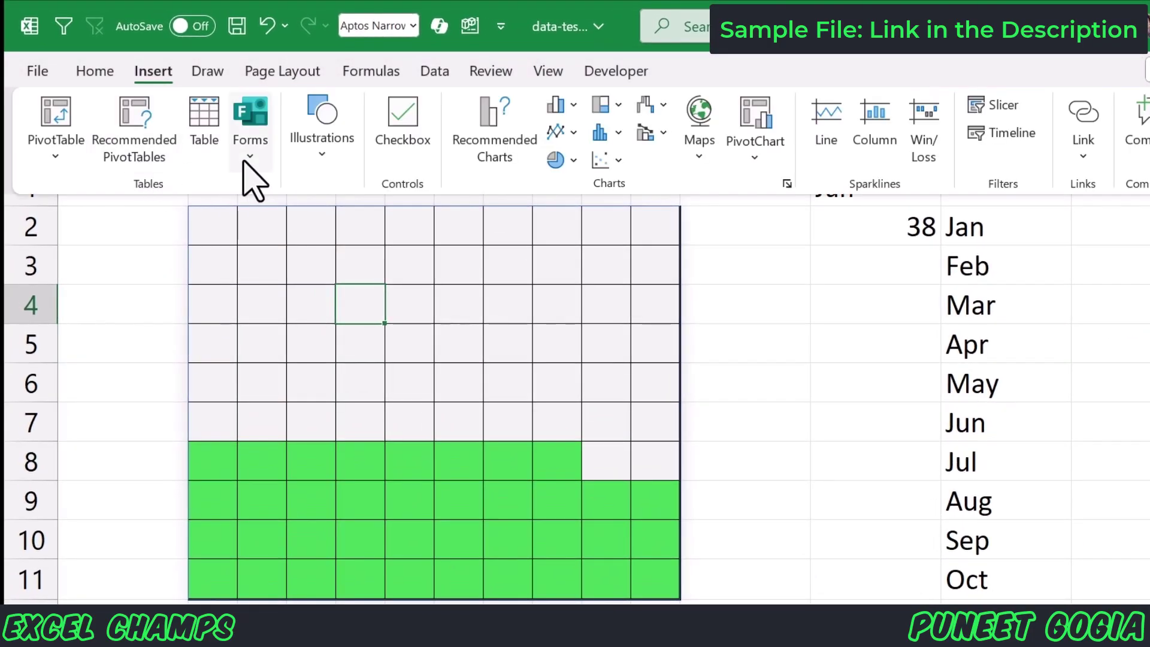
left_click(332, 157)
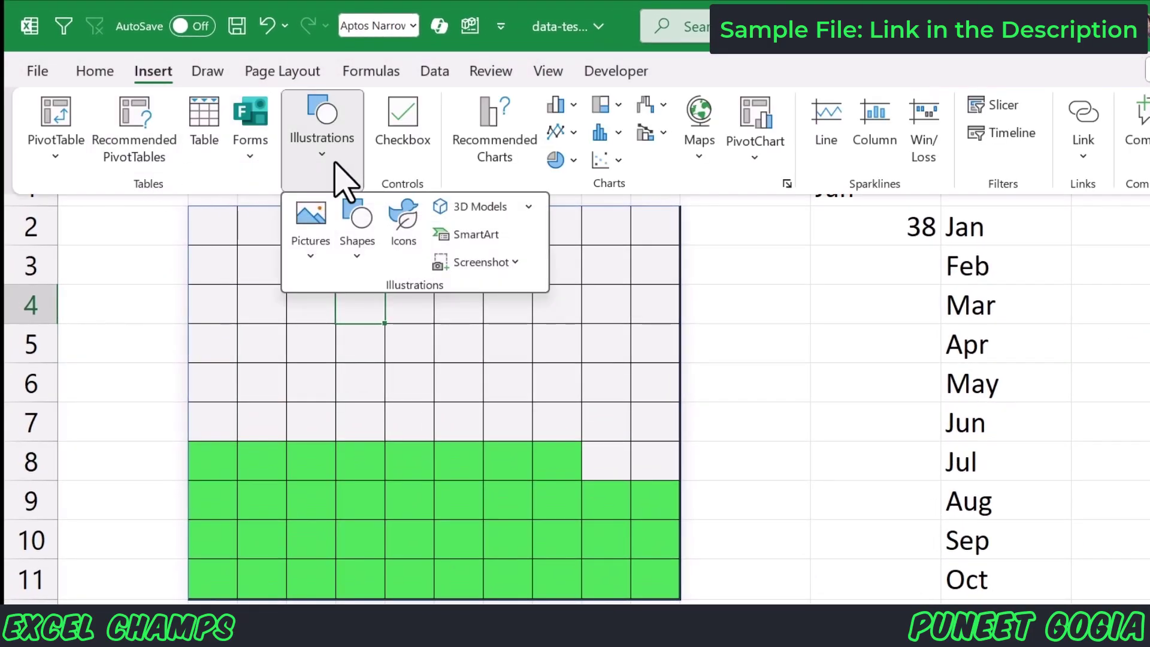
left_click(362, 252)
scroll(371, 522, "down", 5)
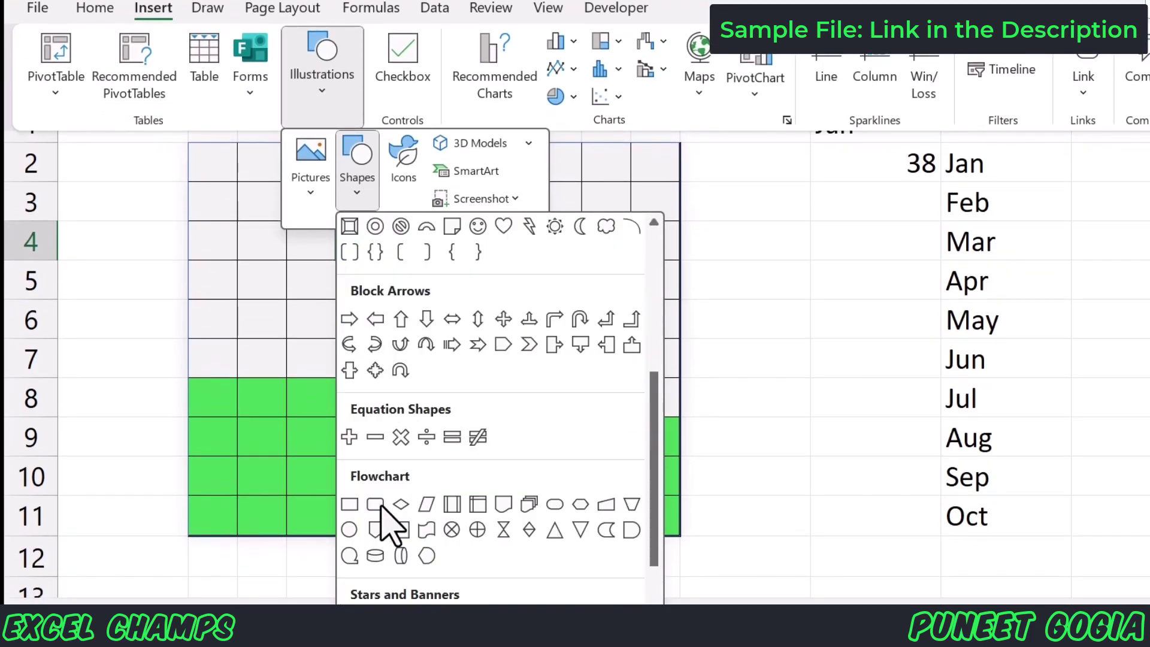
left_click(360, 529)
mouse_move(398, 333)
left_mouse_down()
mouse_move(501, 431)
mouse_move(538, 292)
left_mouse_up()
left_click_drag(442, 329, 416, 326)
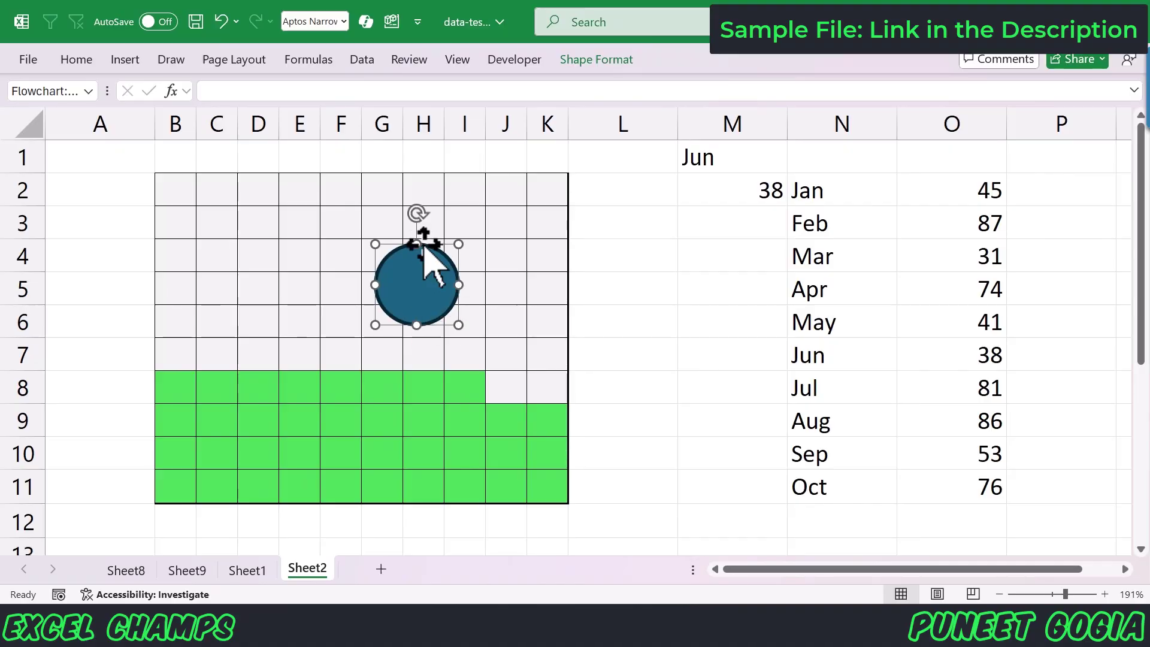
Link the circle's text to cell M2 with =$M$2 and widen the shape to about 0.54"
left_click(223, 91)
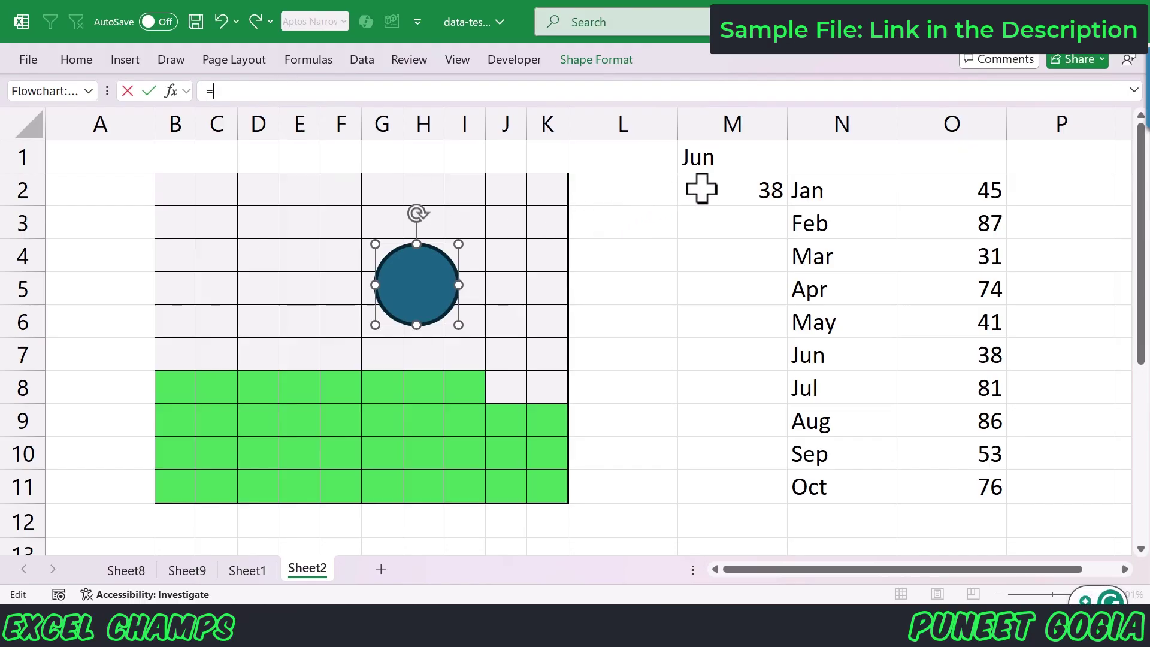
left_click(722, 190)
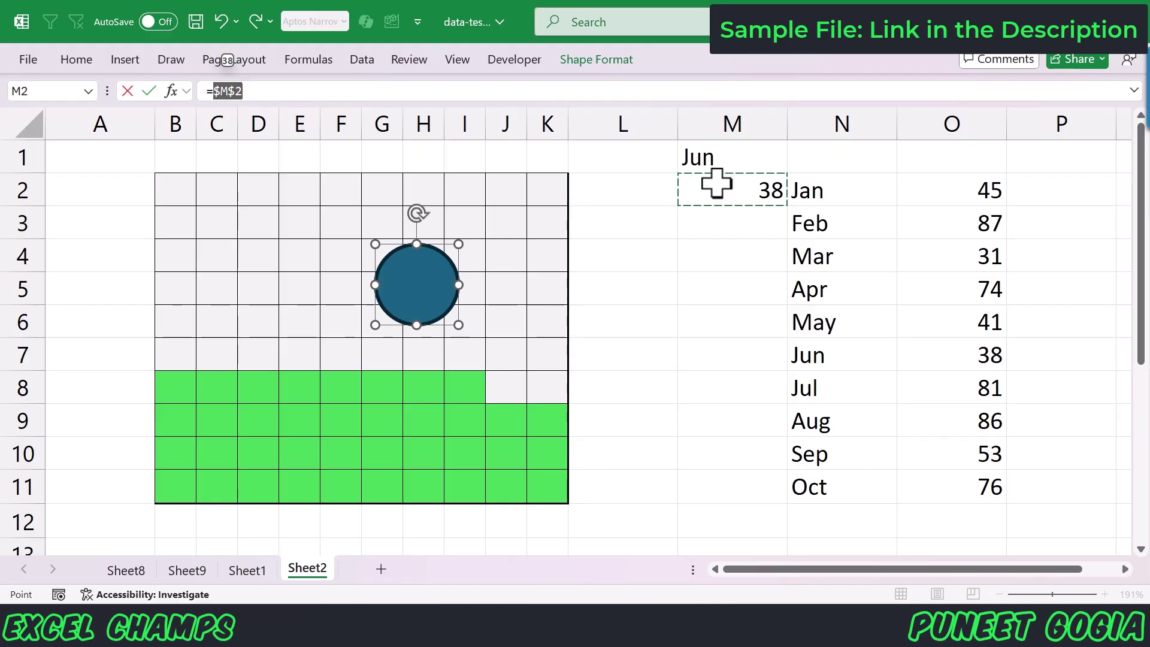
key("Return")
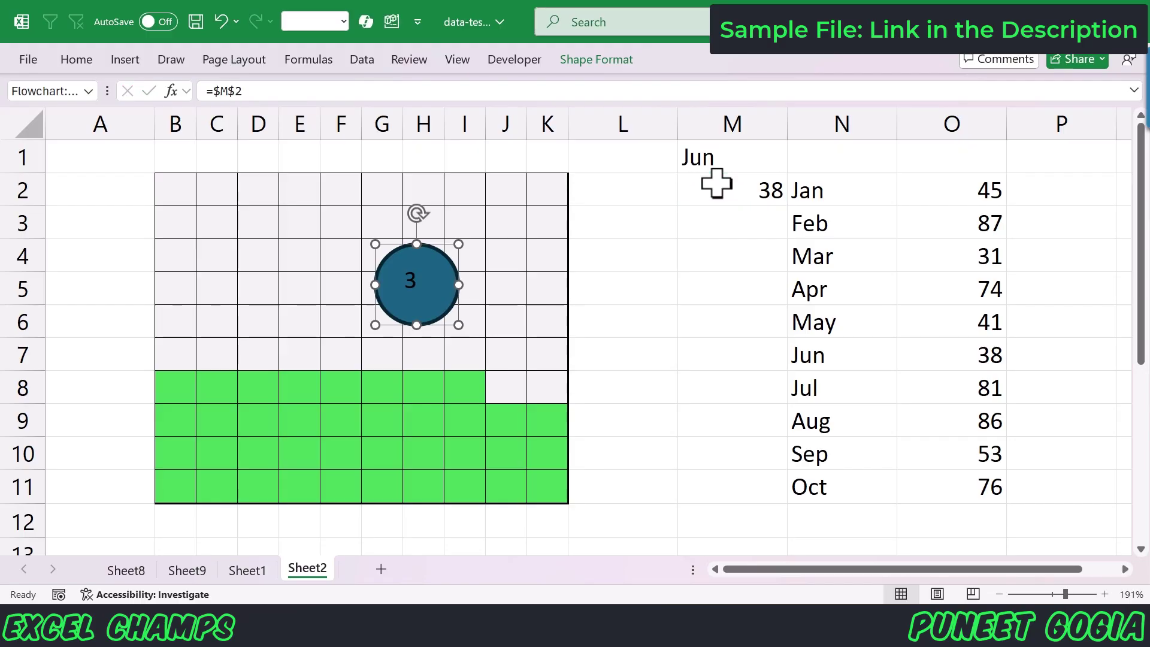
mouse_move(458, 285)
left_mouse_down()
mouse_move(474, 288)
mouse_move(465, 286)
left_mouse_up()
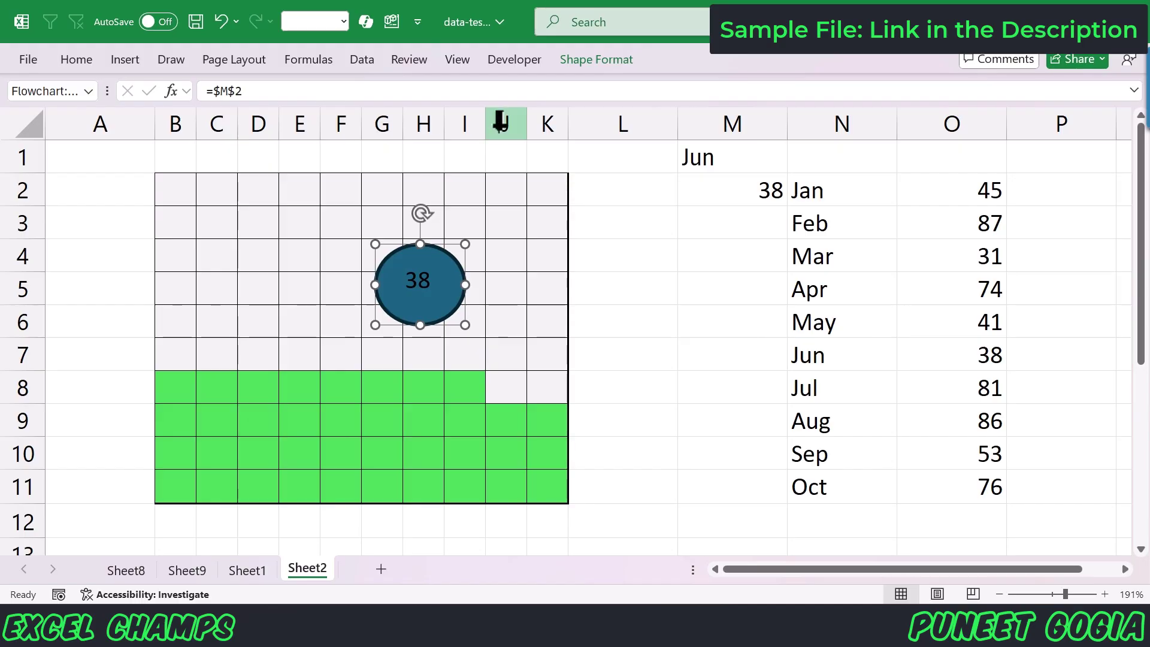
Fill the circle with the lightest grey theme colour to match the grid's background
left_click(596, 59)
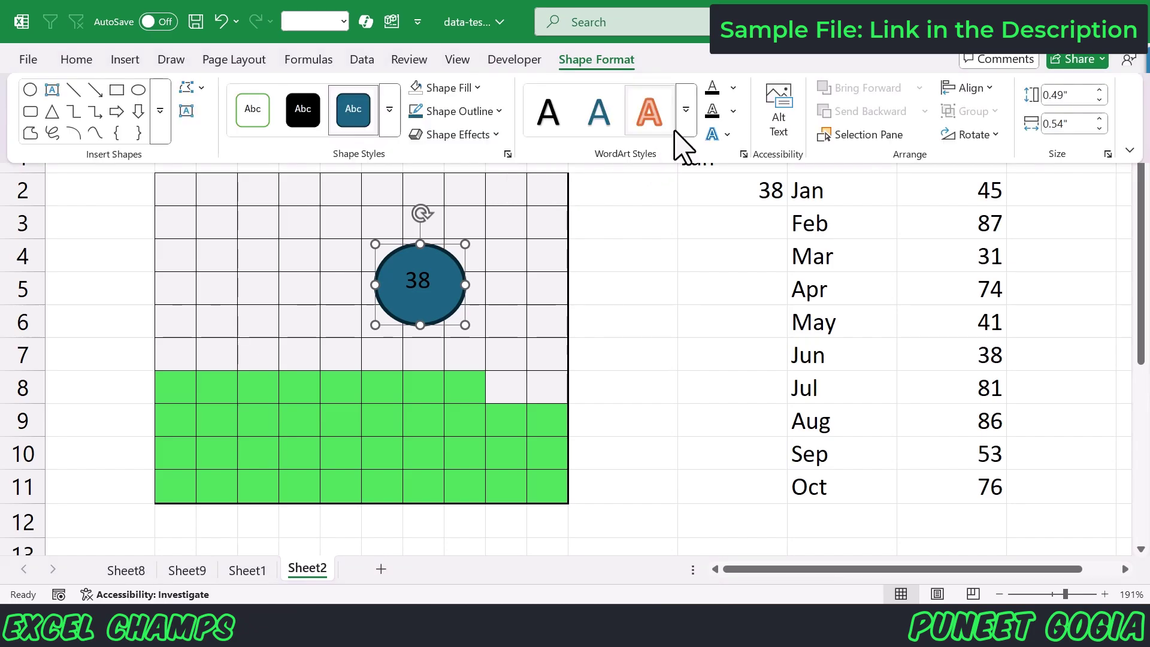
left_click(686, 129)
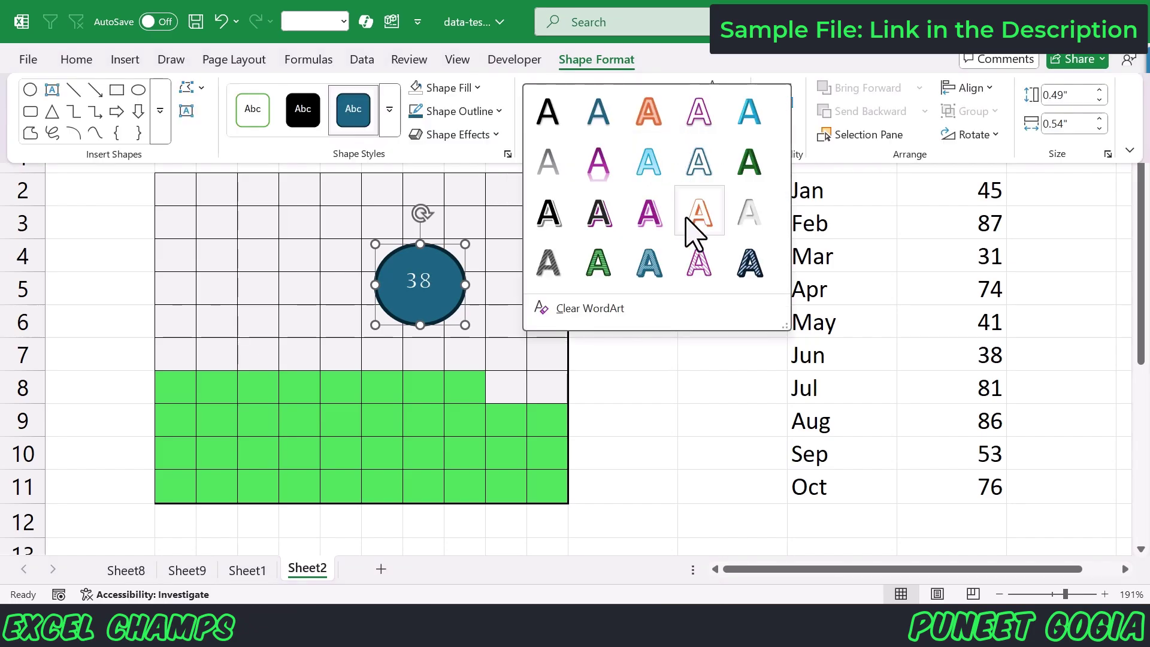
left_click(475, 90)
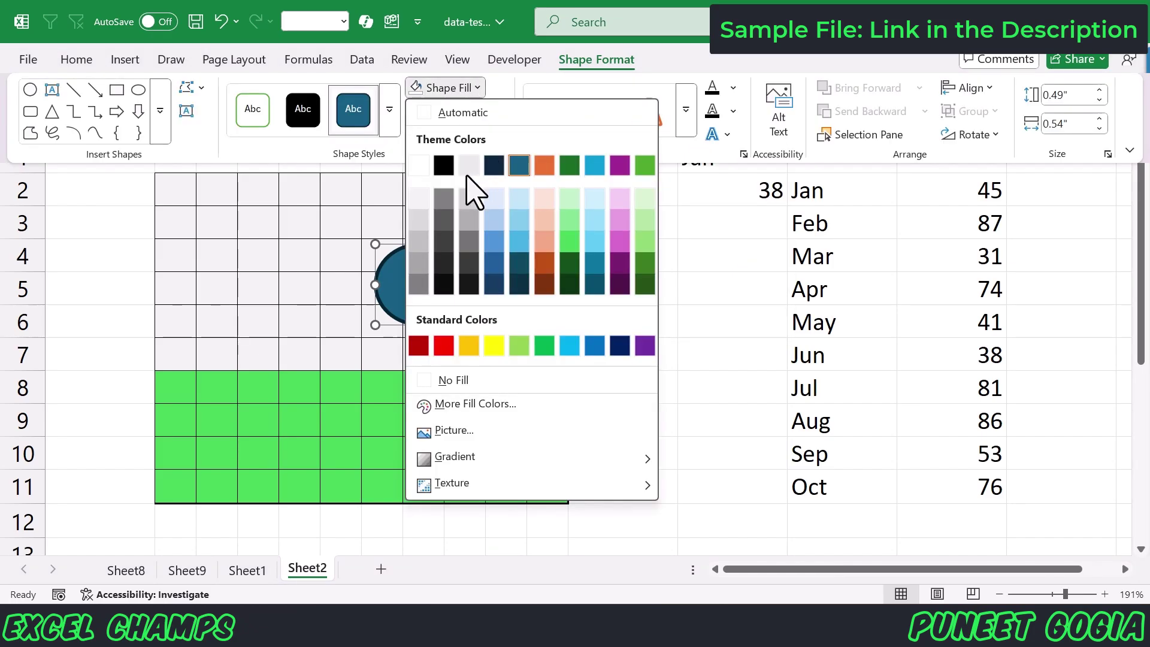
left_click(420, 199)
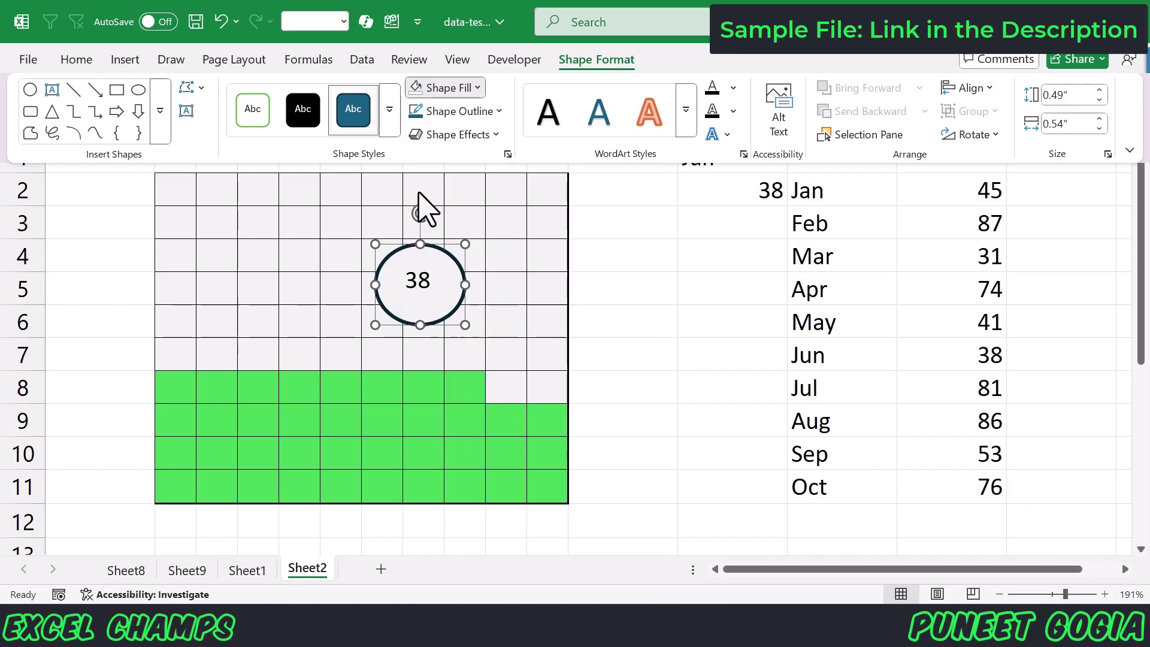
left_click(479, 90)
left_click(482, 91)
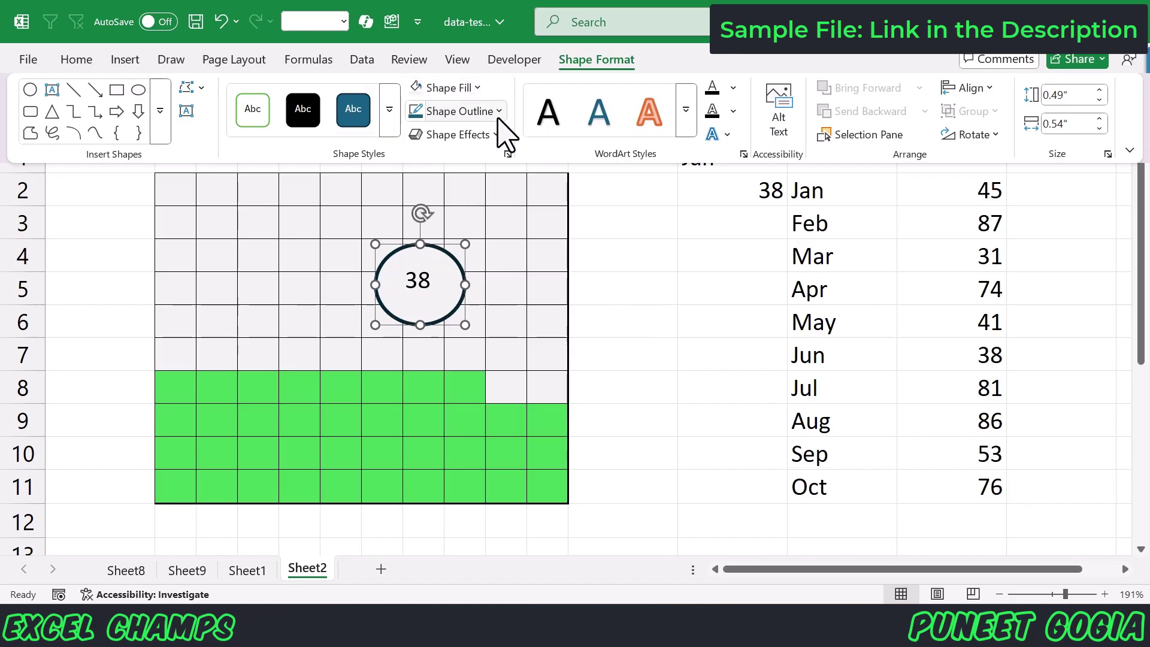
Reduce the shape's outline to a thin line weight and widen the shape to about 0.63"
left_click(498, 115)
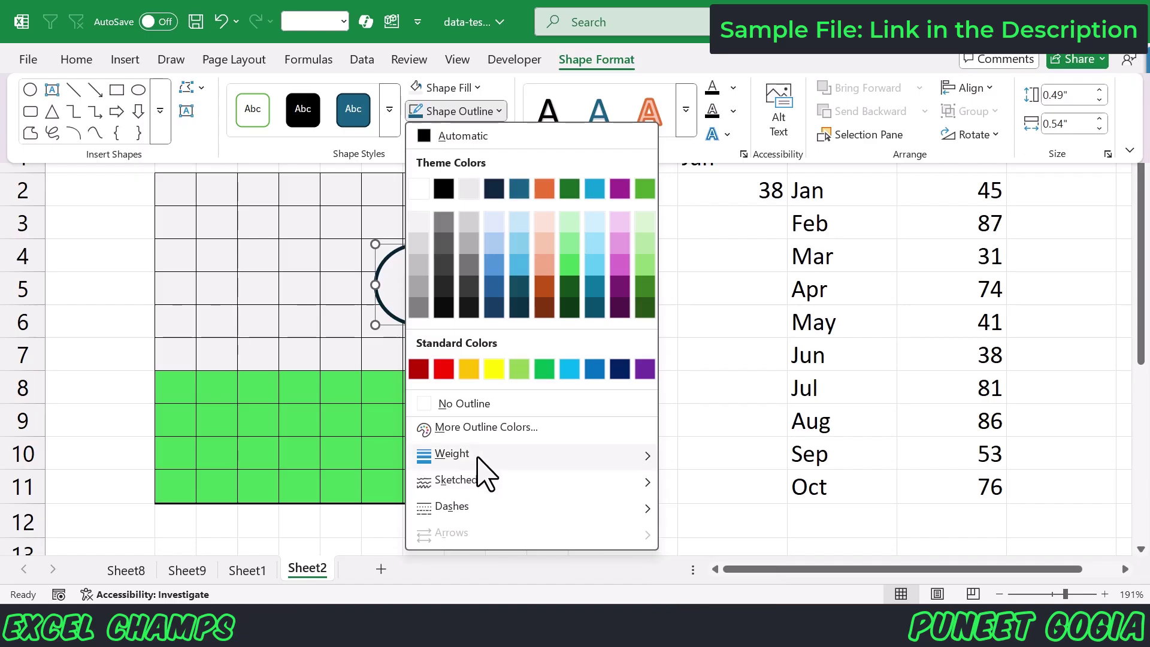
mouse_move(479, 456)
left_click(748, 371)
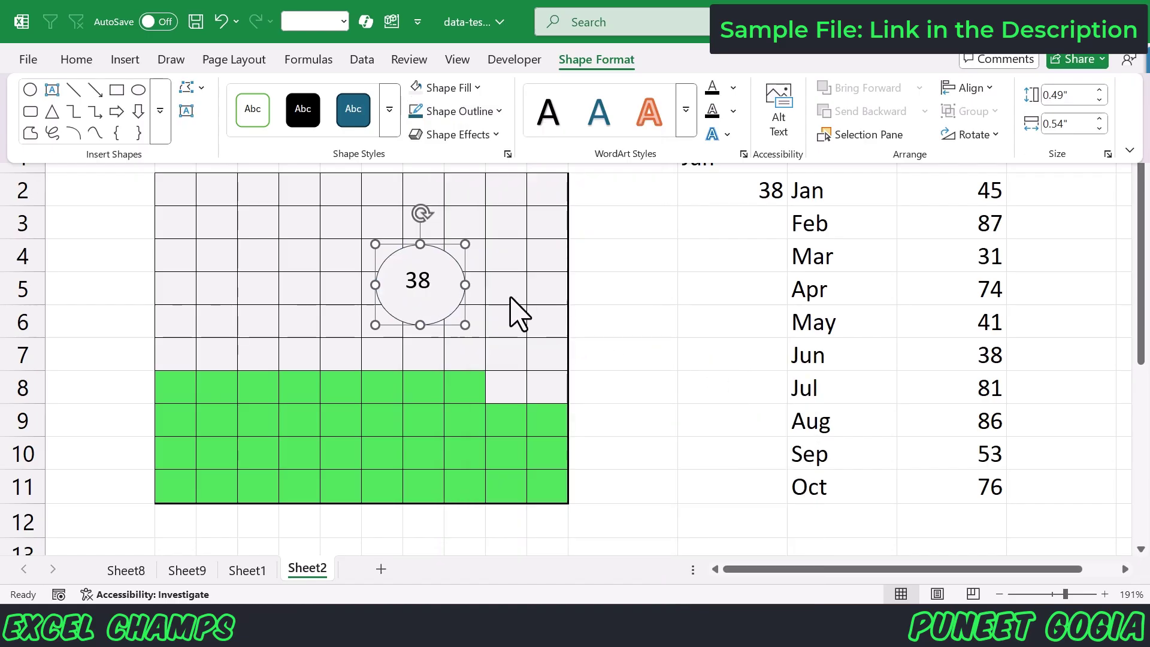
mouse_move(465, 285)
left_mouse_down()
mouse_move(451, 287)
mouse_move(480, 285)
left_mouse_up()
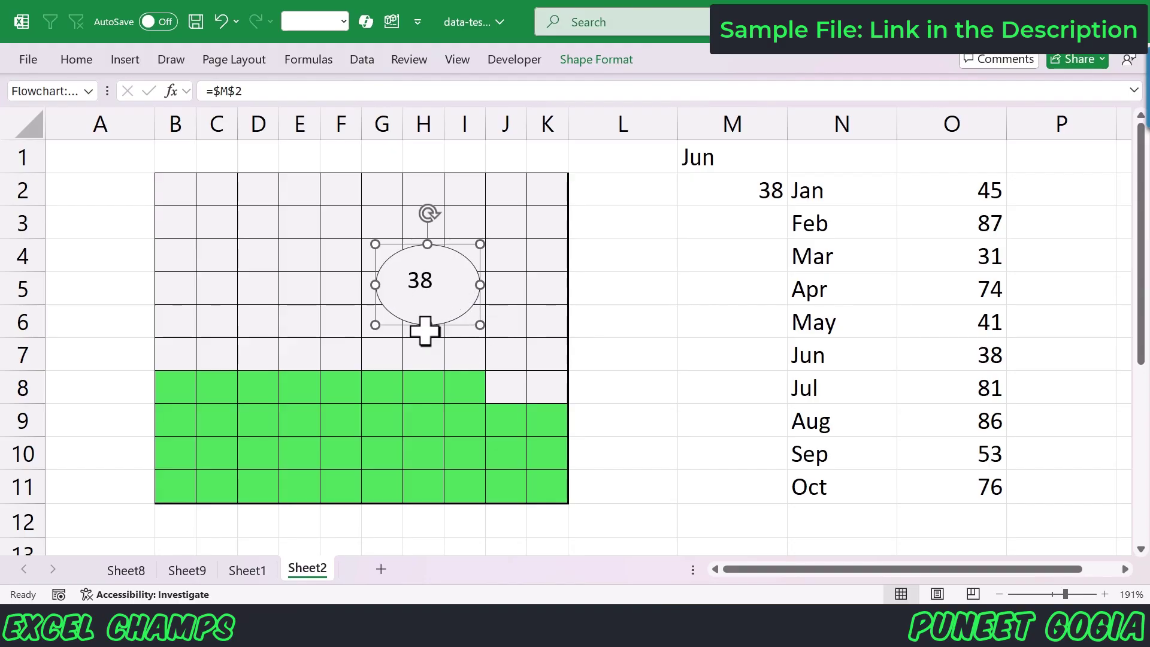
Set all four of the circle's text box margins to 0" and turn off wrapping text in the shape
key("ctrl+1")
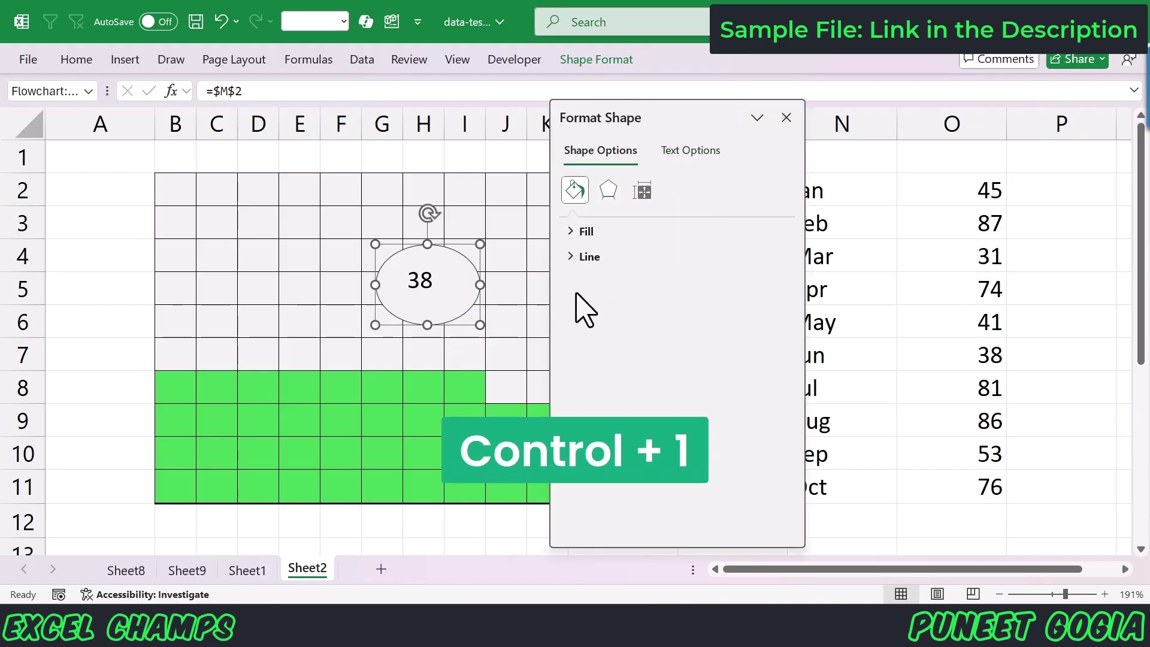
left_click(642, 191)
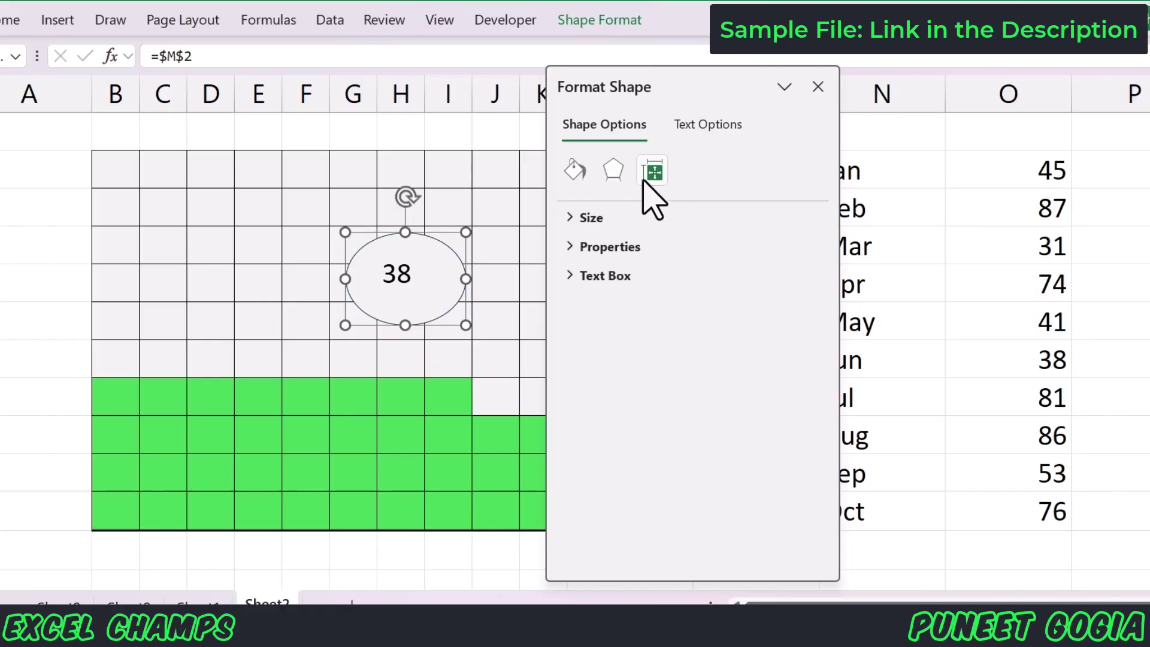
left_click(572, 218)
left_click(572, 463)
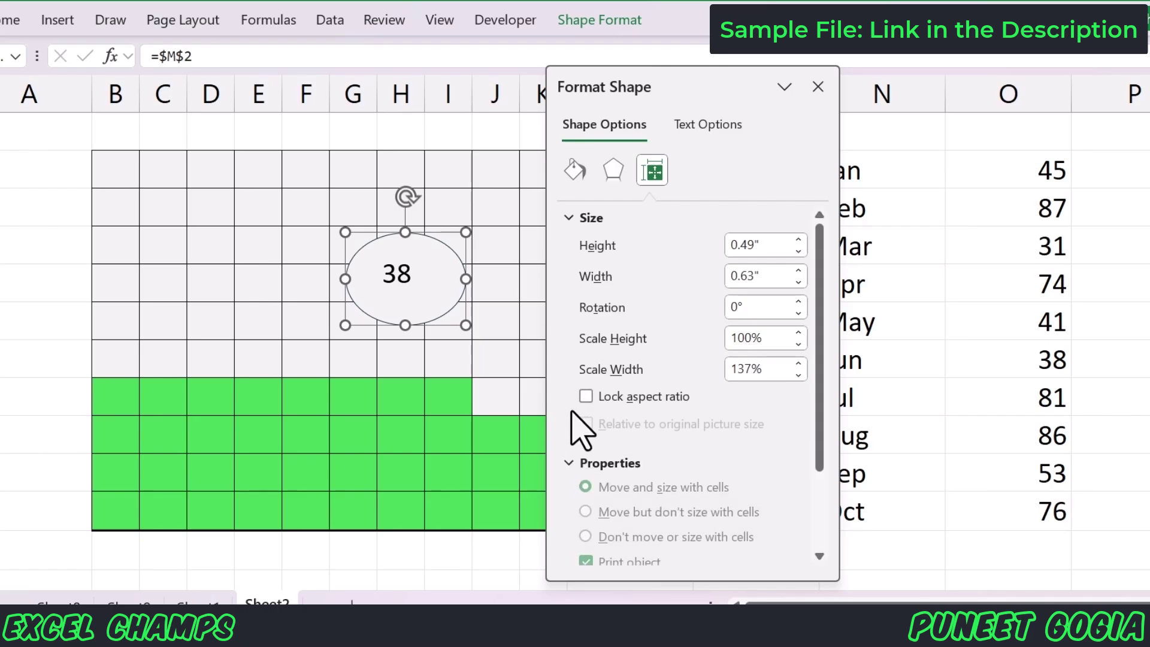
left_click(569, 561)
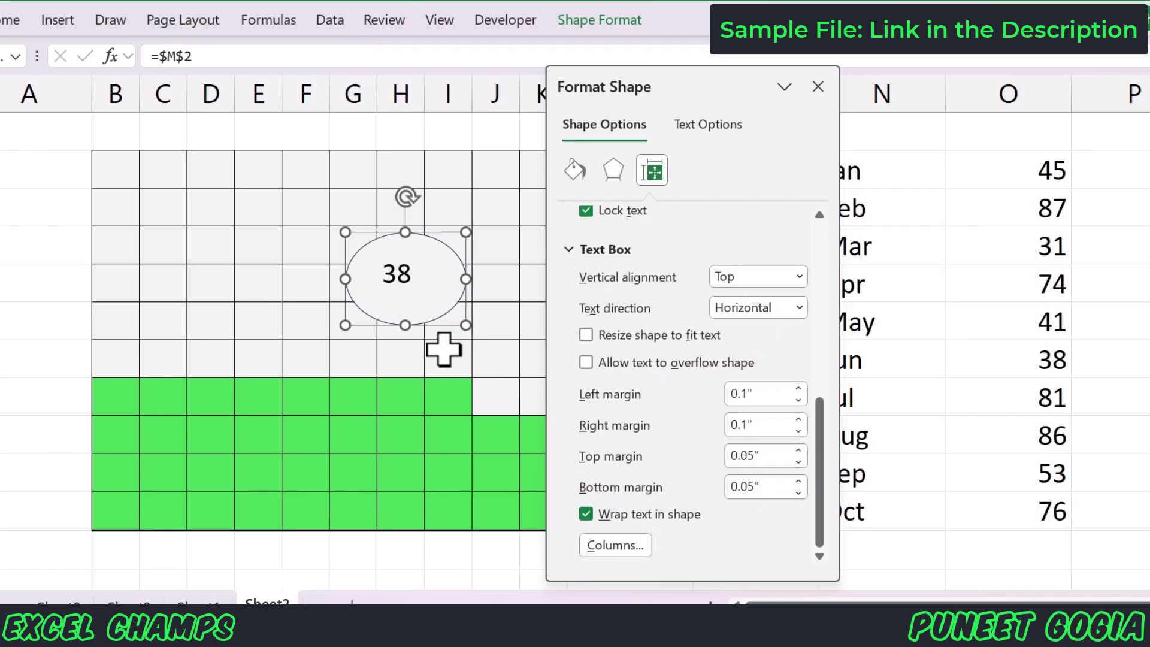
left_click(798, 400)
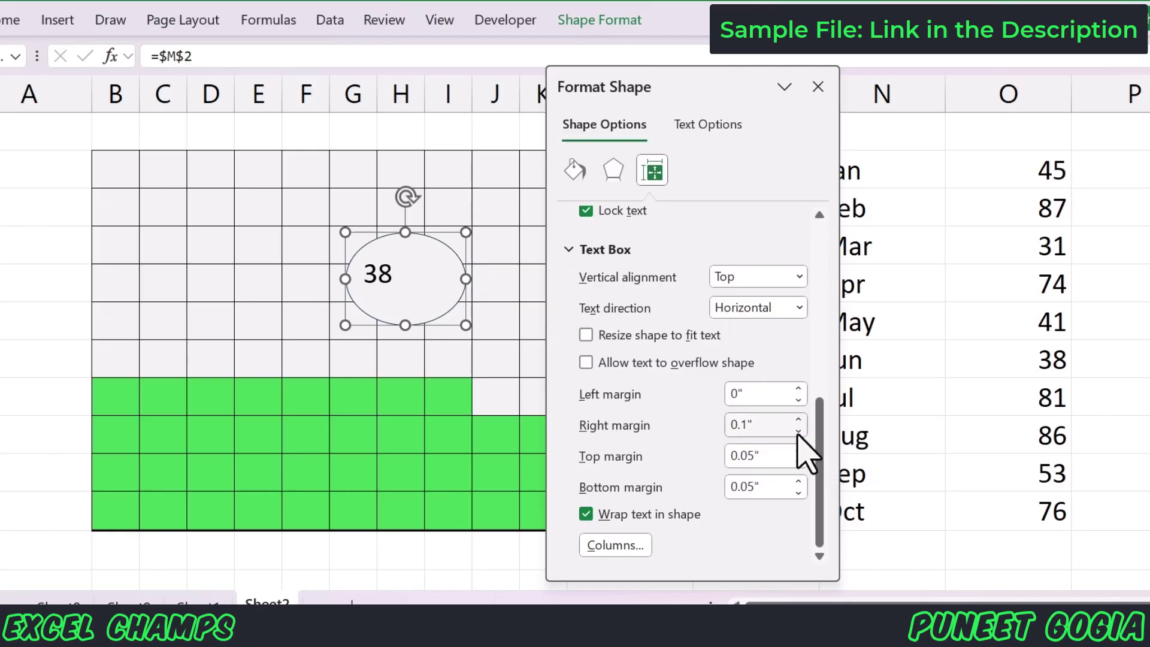
left_click(798, 493)
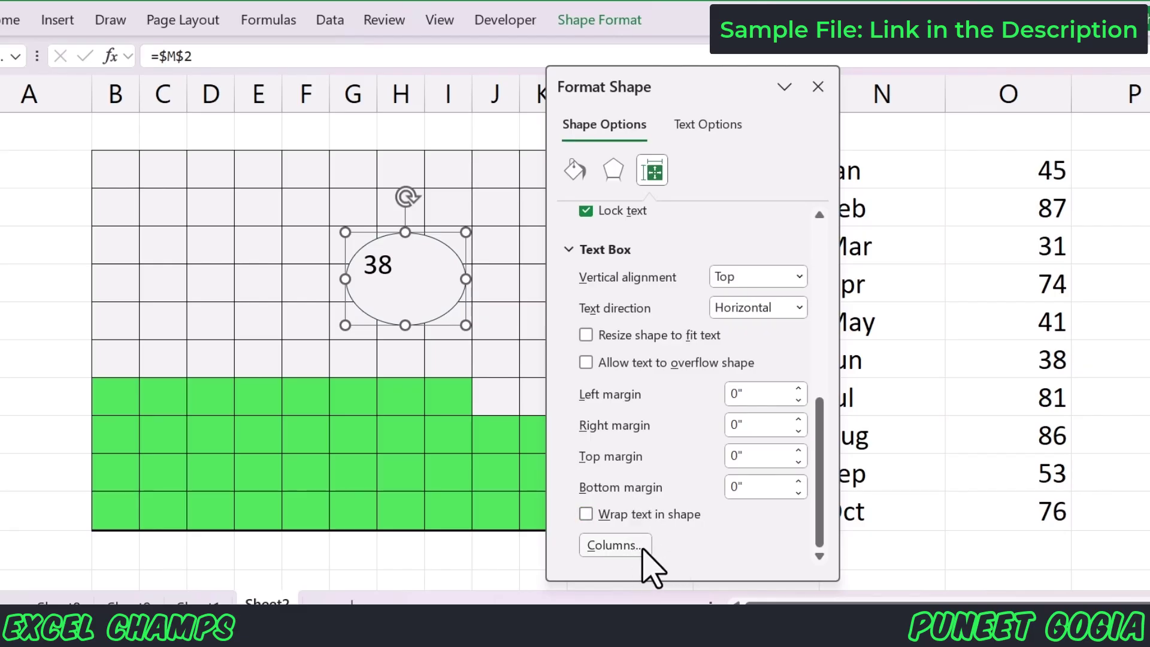
left_click(818, 87)
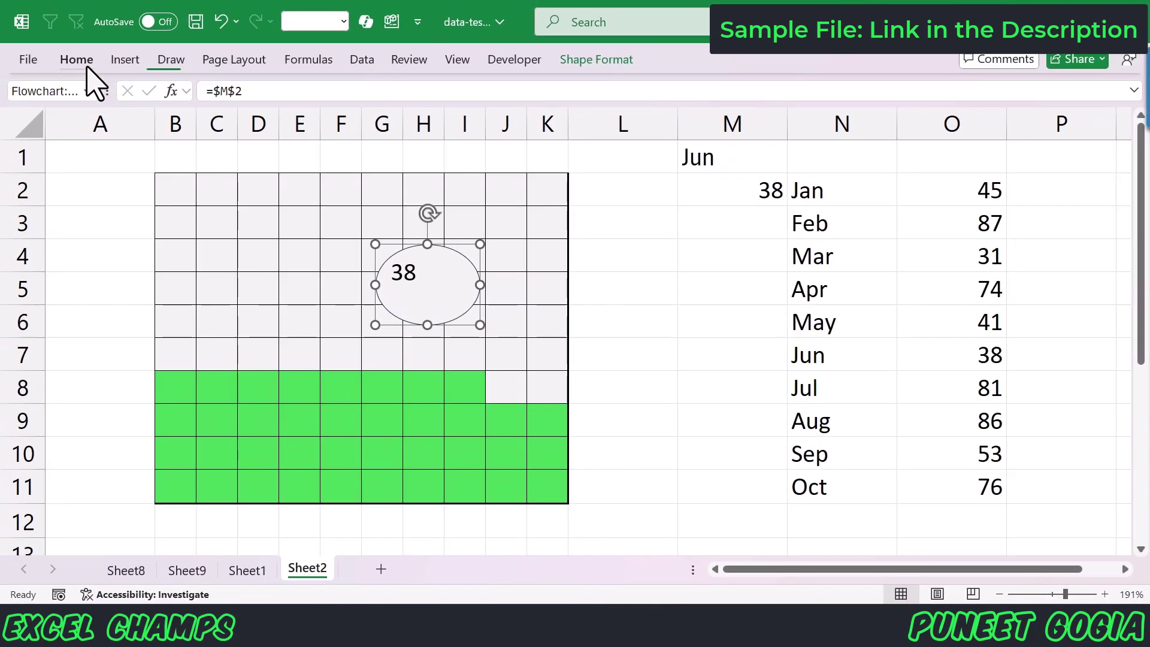
Center the circle's text horizontally and vertically and enlarge it to 24 points
left_click(18, 28)
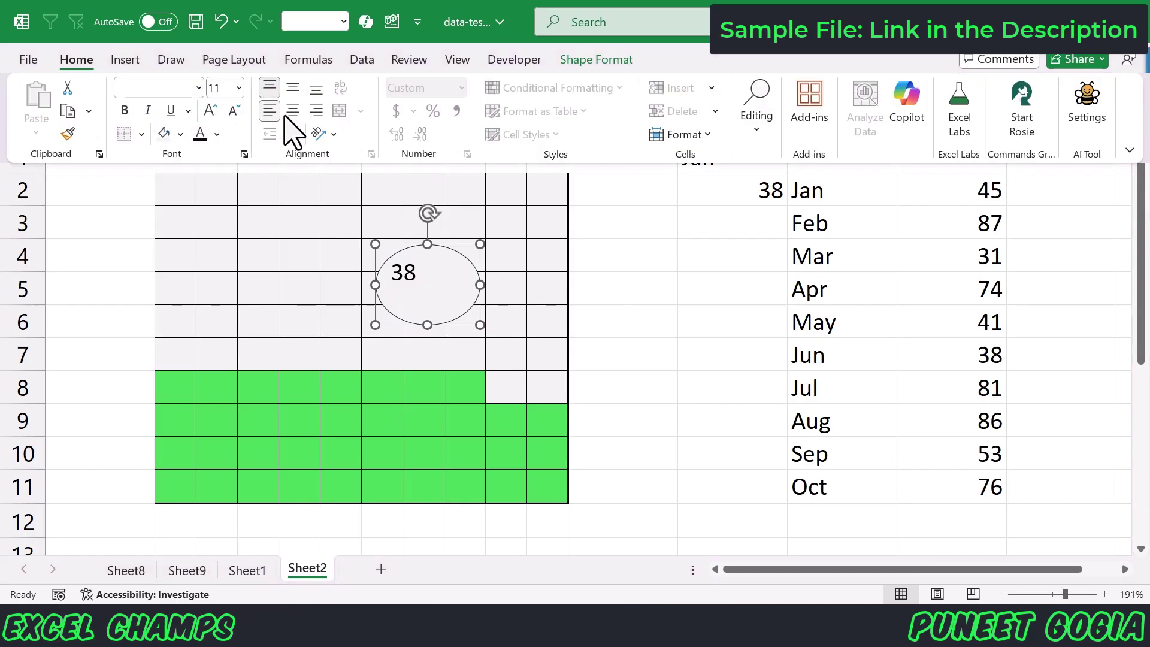
left_click(294, 91)
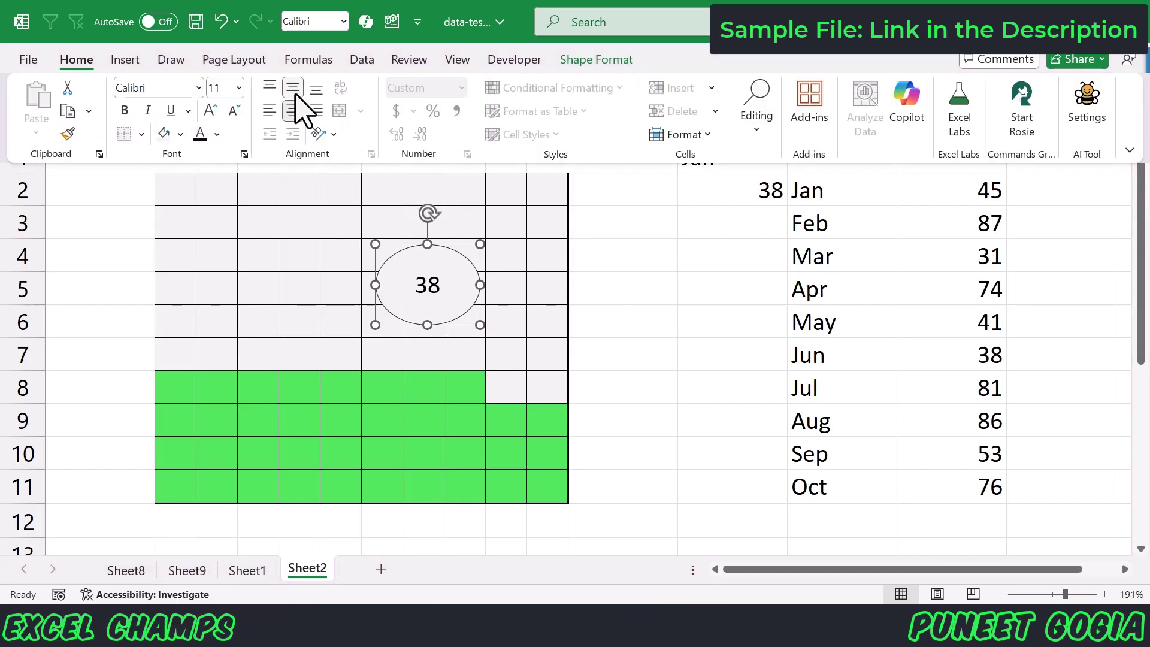
left_click(209, 111)
left_click(210, 110)
left_click(209, 110)
left_click(209, 110)
left_click(209, 110)
left_click(210, 110)
Narrow the shape to a nearly round circle and move it to the middle of the grid, around cells F5:G7
left_click(483, 287)
left_click_drag(481, 287, 385, 347)
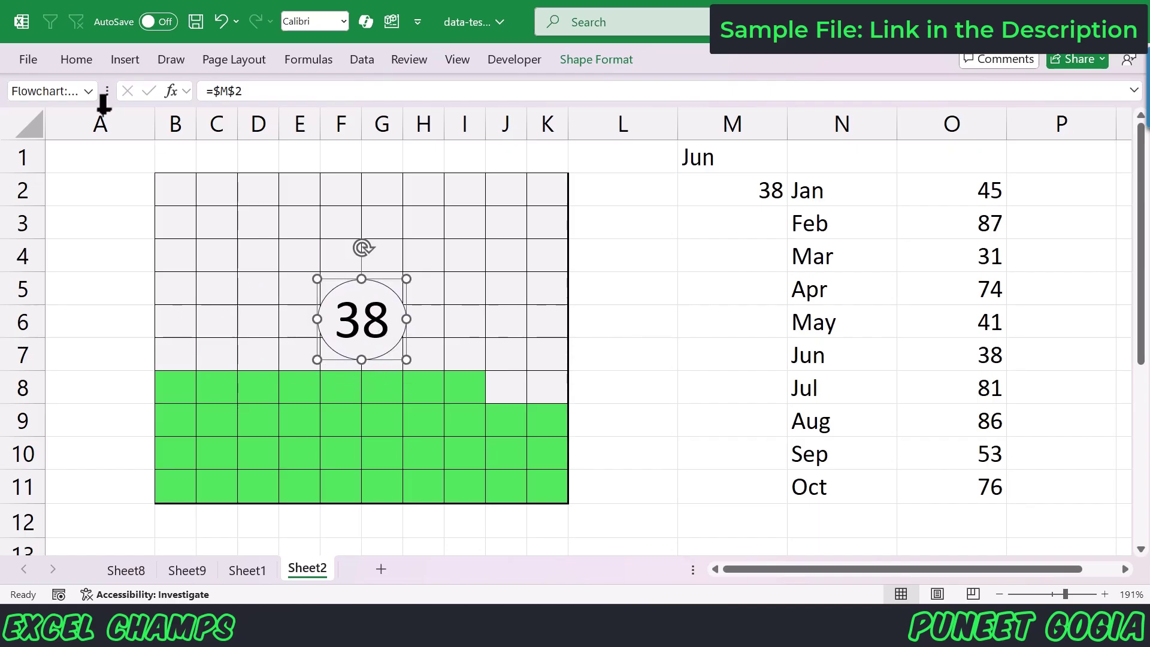
Format the circle's number in bold Montserrat and deselect the shape
left_click(78, 63)
left_click(144, 96)
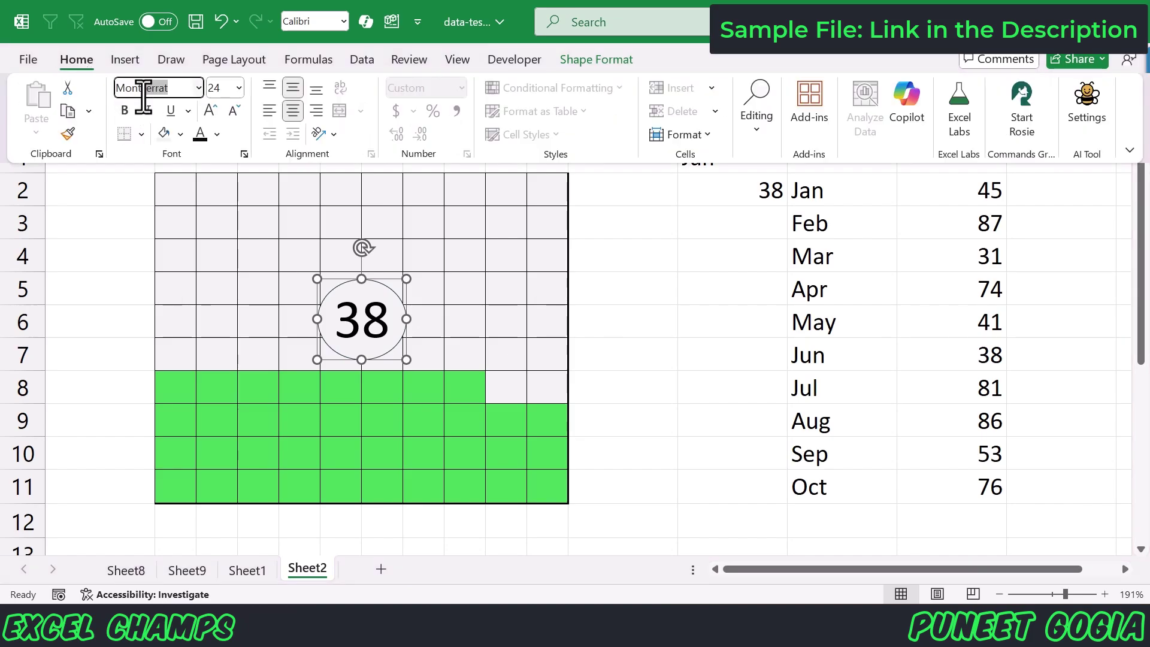
type("Mont")
key("Return")
left_click(124, 111)
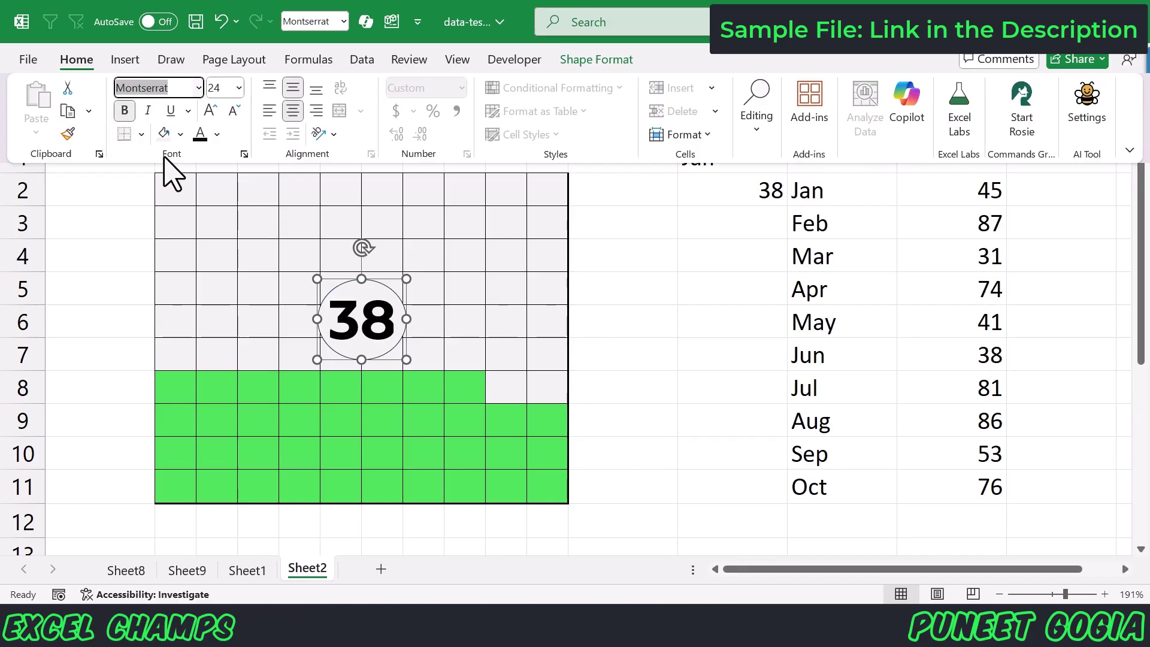
left_click(92, 372)
left_click(93, 357)
Choose Mar as the month in cell M1 to update the waffle chart, and reopen the month list
left_click(734, 156)
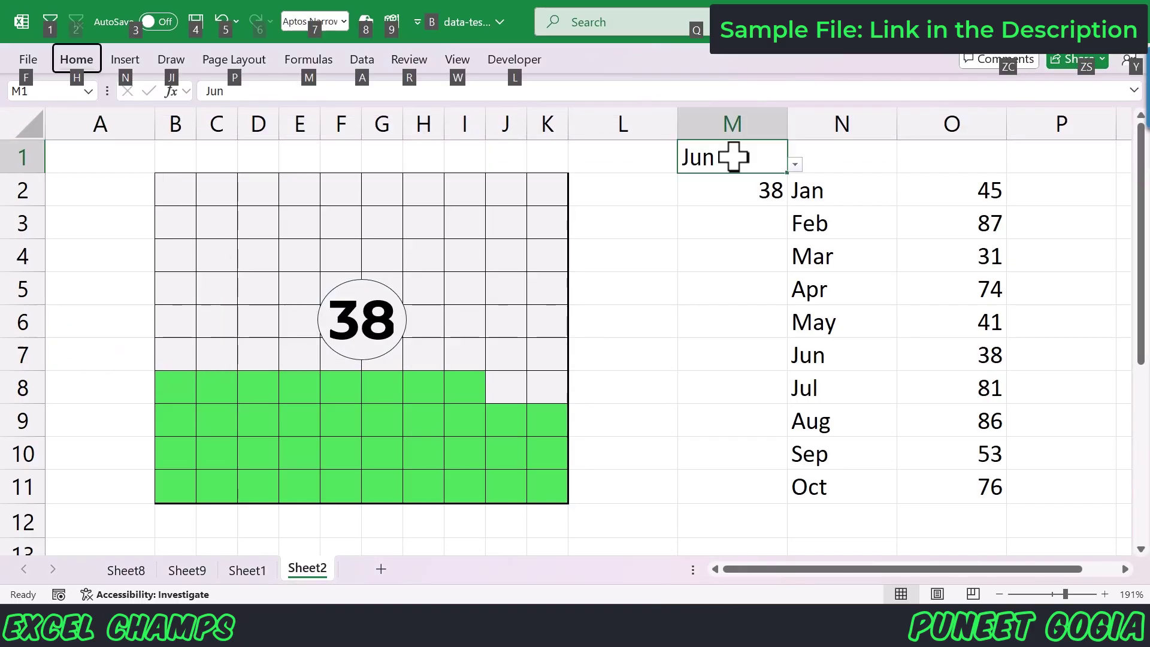
key("alt+Down")
key("Down")
key("Down")
key("Down")
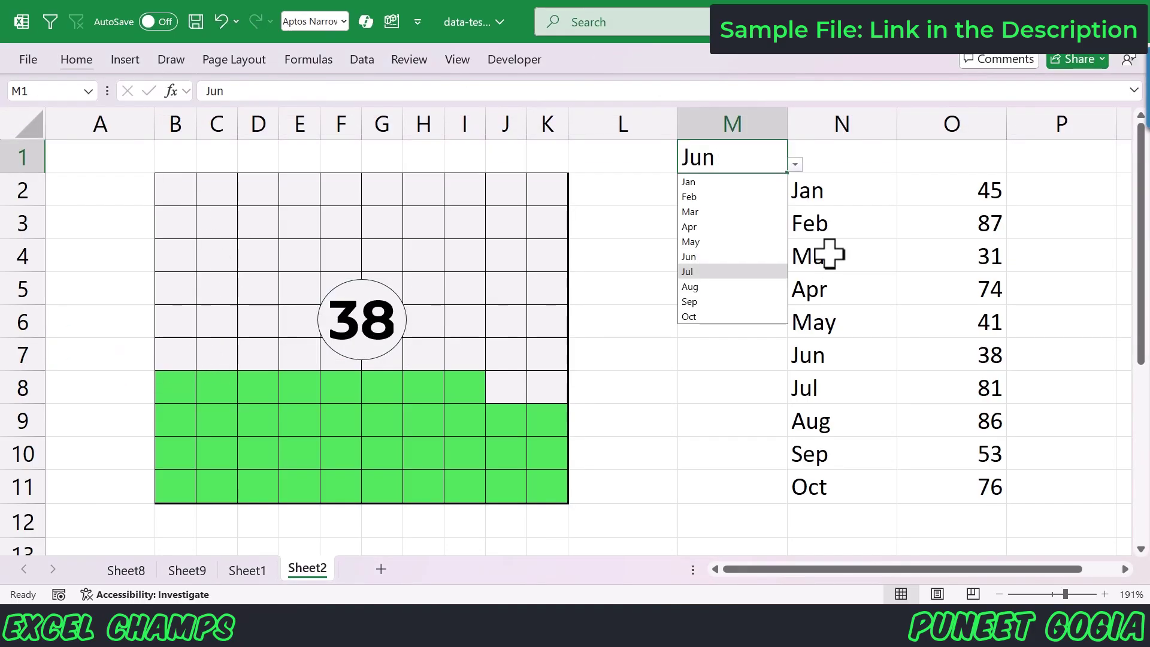
key("Up")
key("Up")
key("Up")
key("Up")
key("Up")
key("Up")
key("Up")
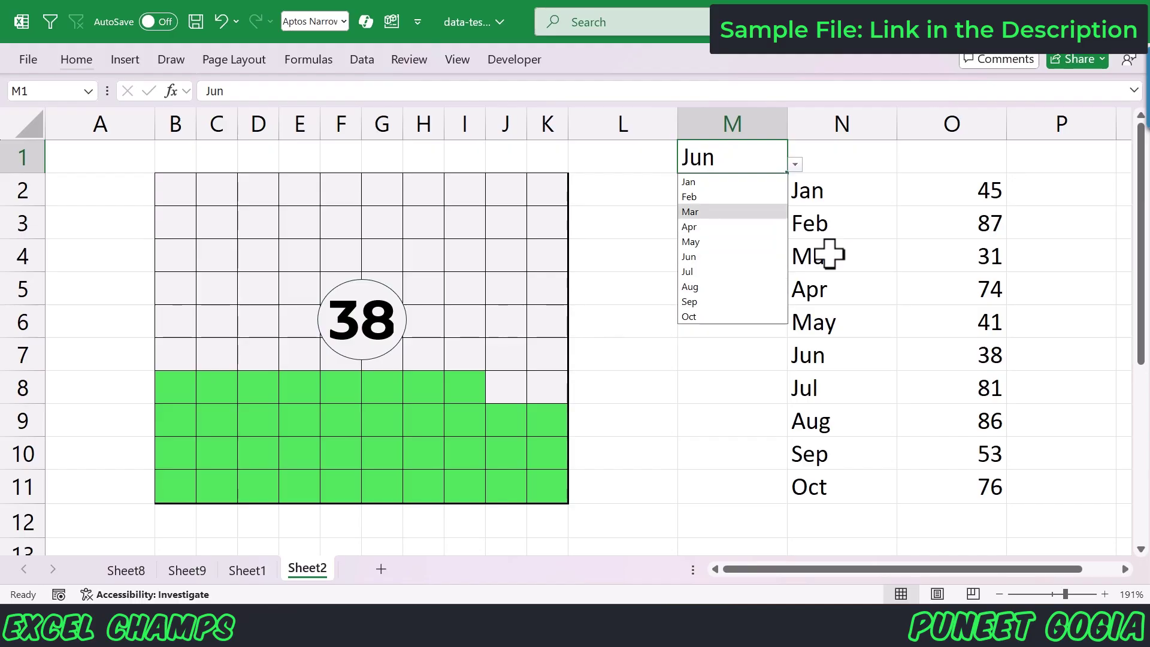
key("Return")
key("alt+Down")
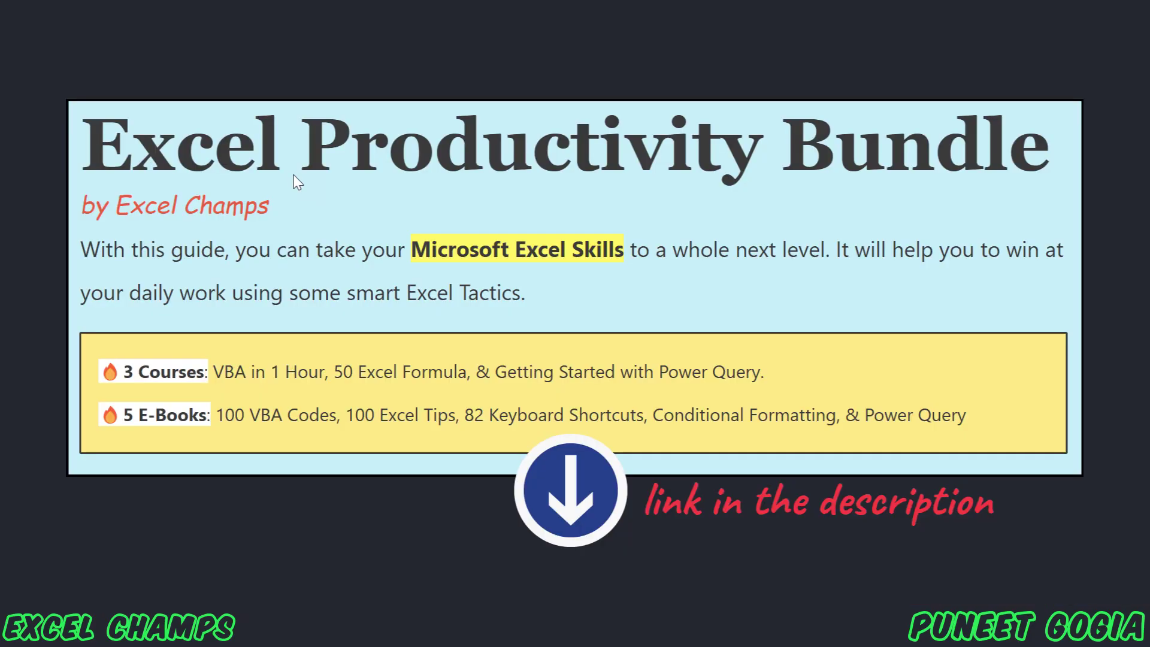